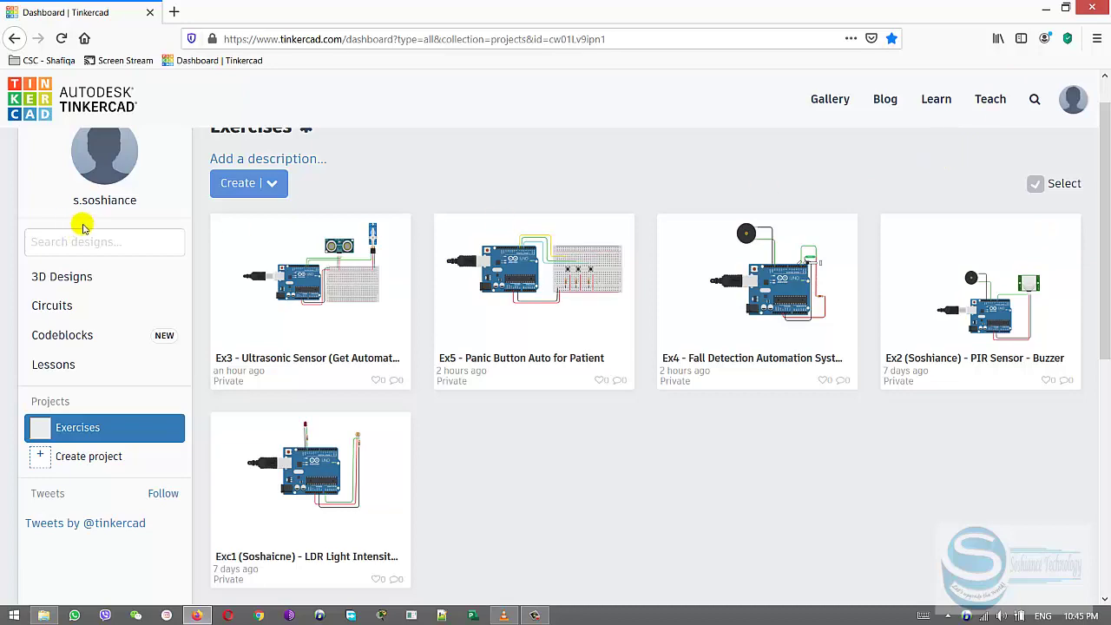
Create a new circuit in the Exercises project
left_click_drag(1105, 284, 1105, 178)
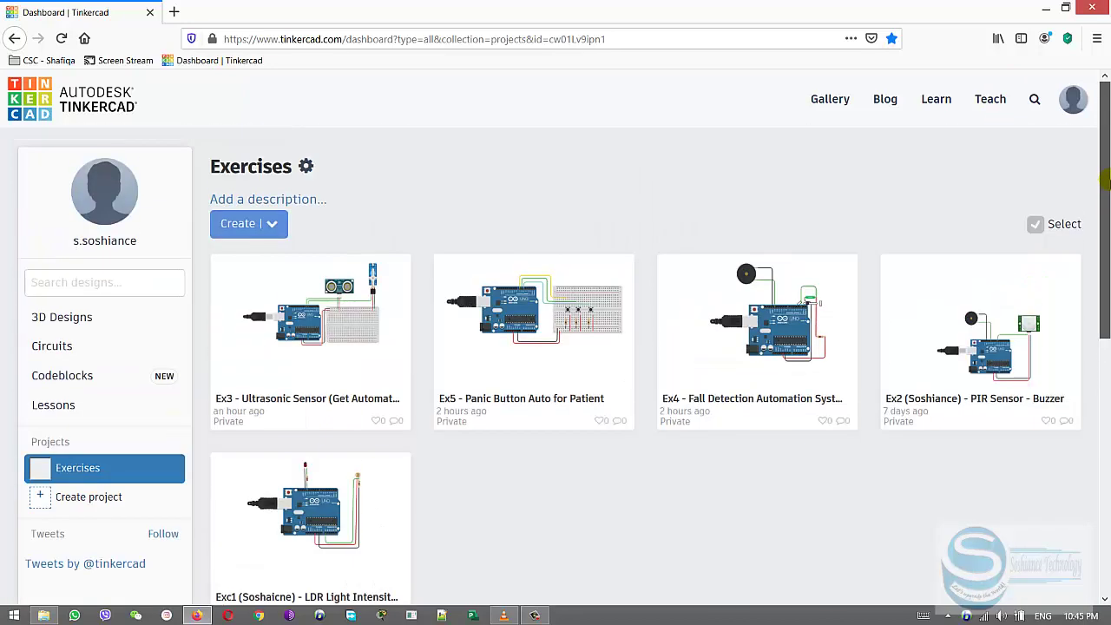
left_click(238, 228)
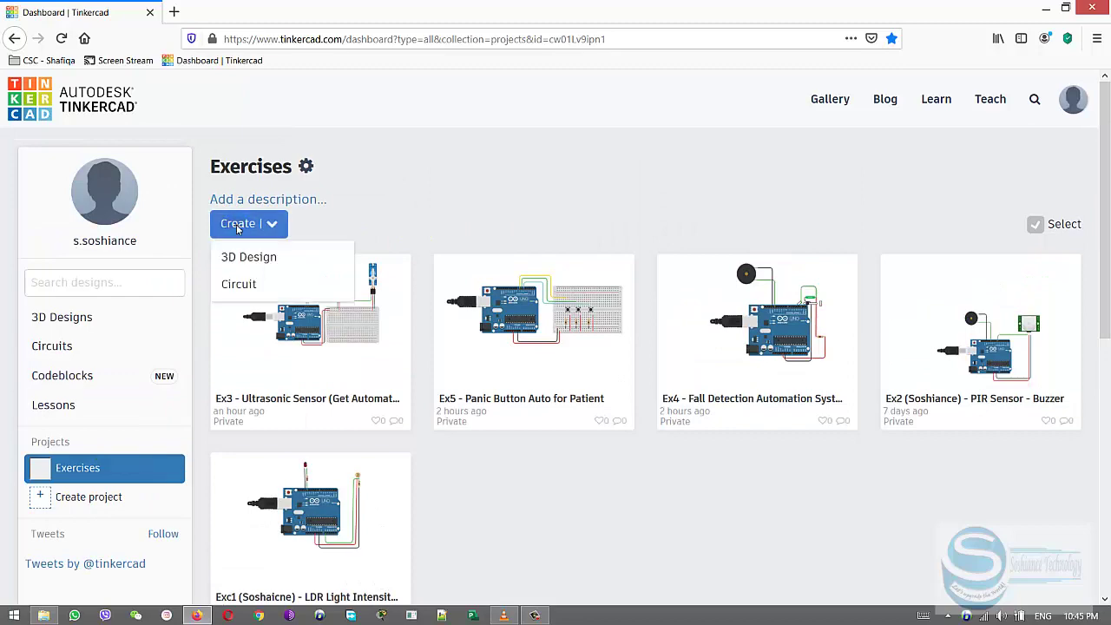
left_click(240, 283)
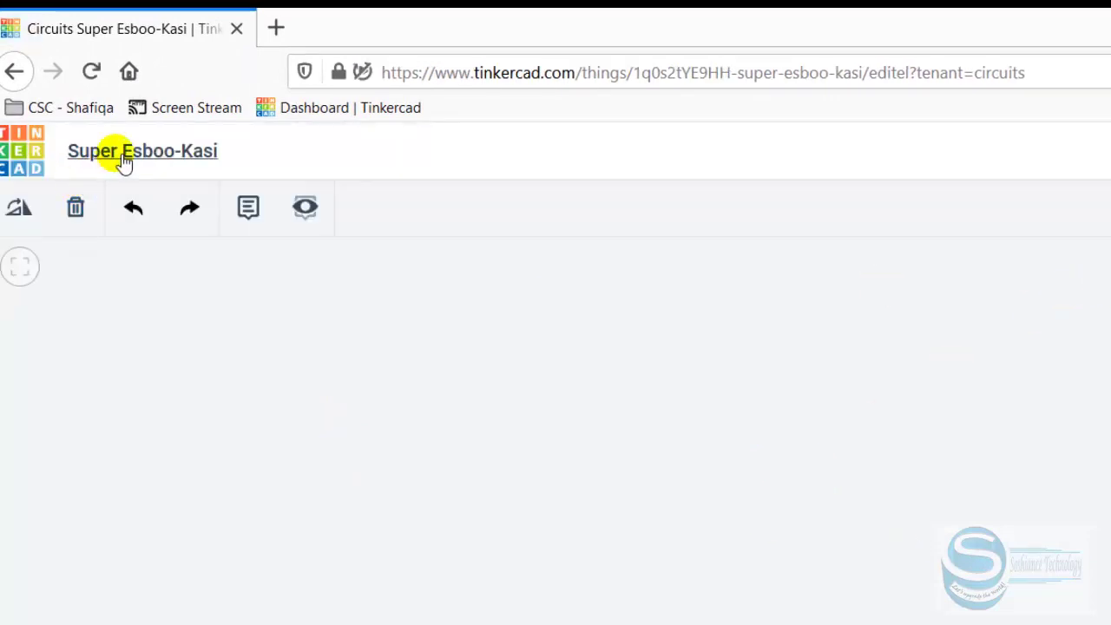
Rename the new circuit as Smart Gate
left_click(116, 153)
type("Smart Gate")
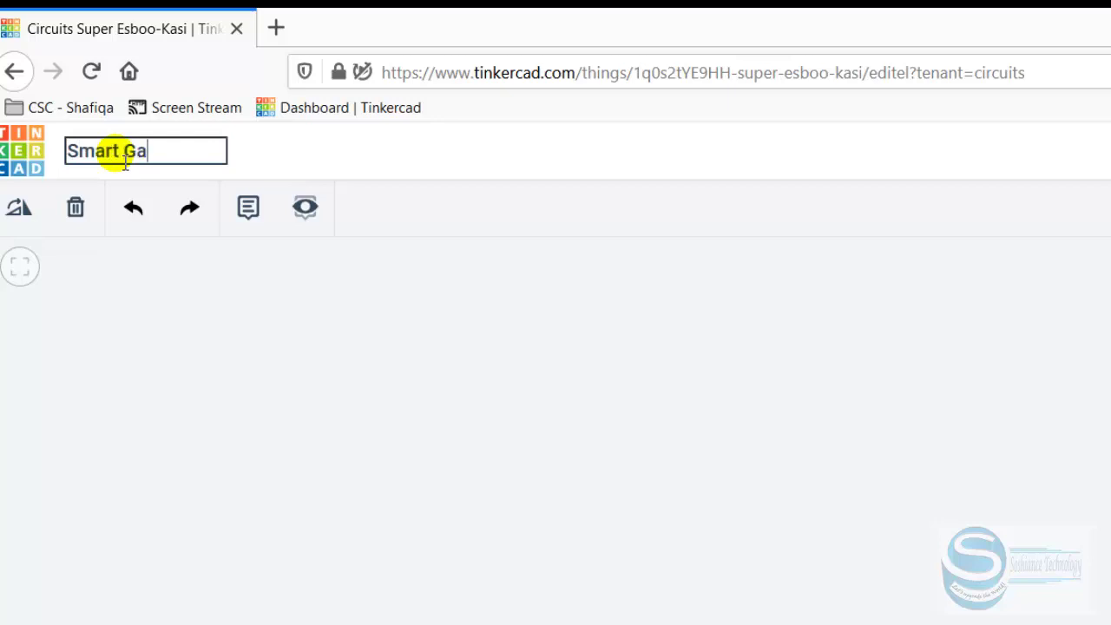
left_click(804, 532)
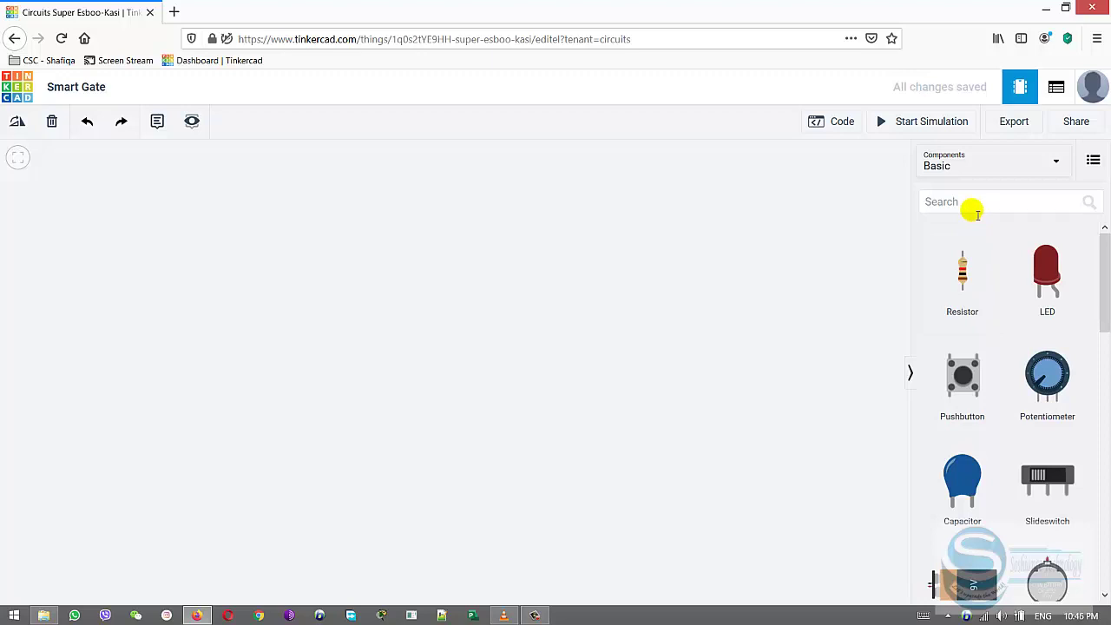
Search the components for arduino and place an Arduino Uno R3 on the empty workplane
left_click(977, 212)
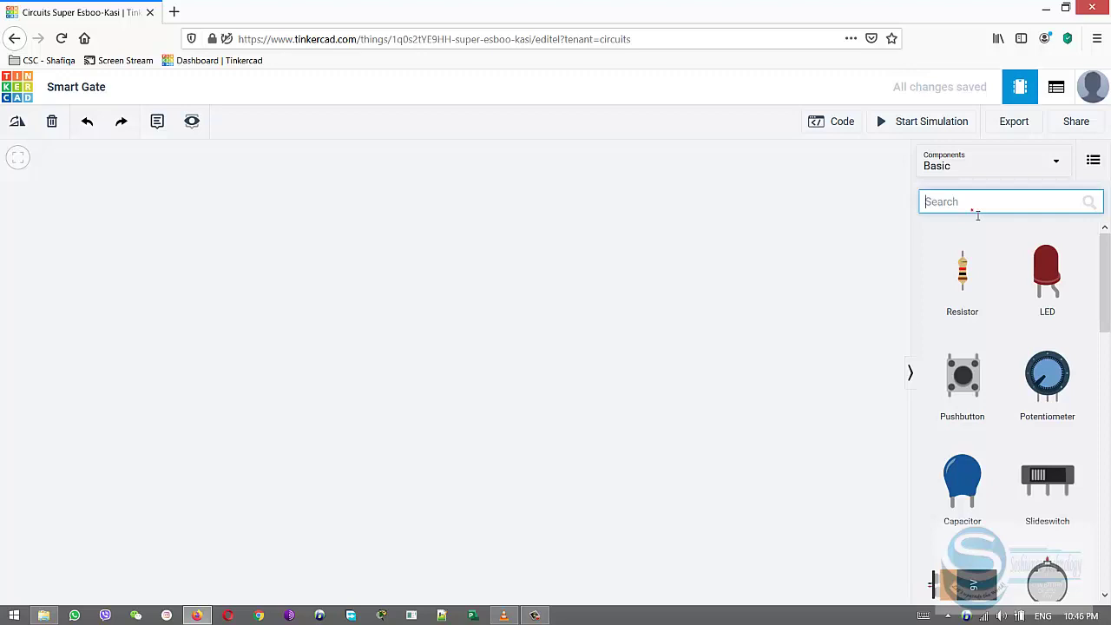
left_click(973, 210)
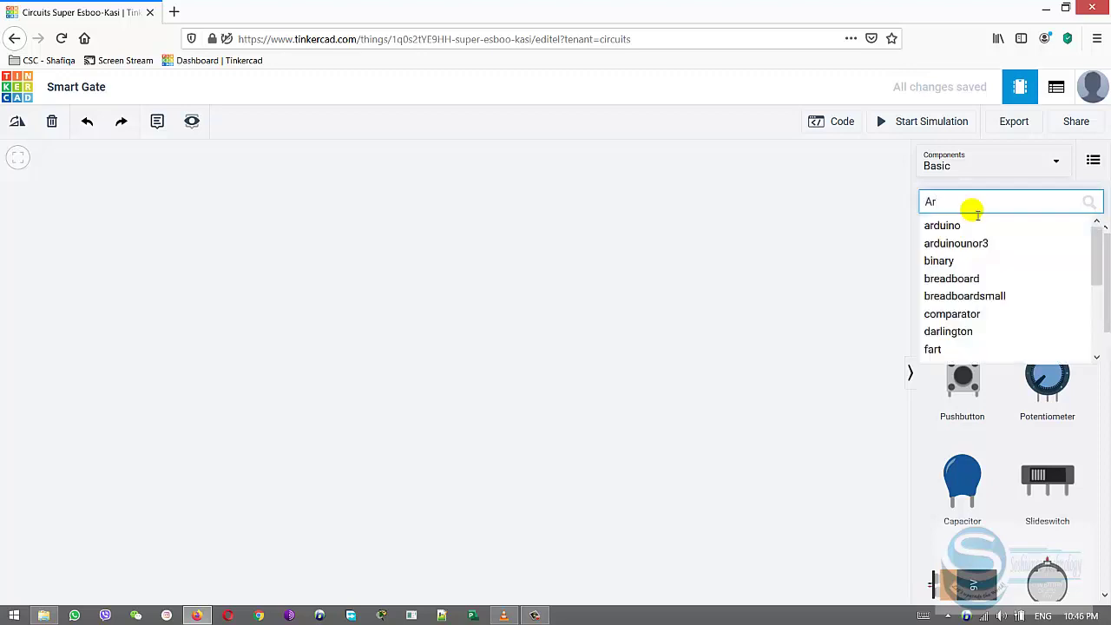
key("Down")
key("Return")
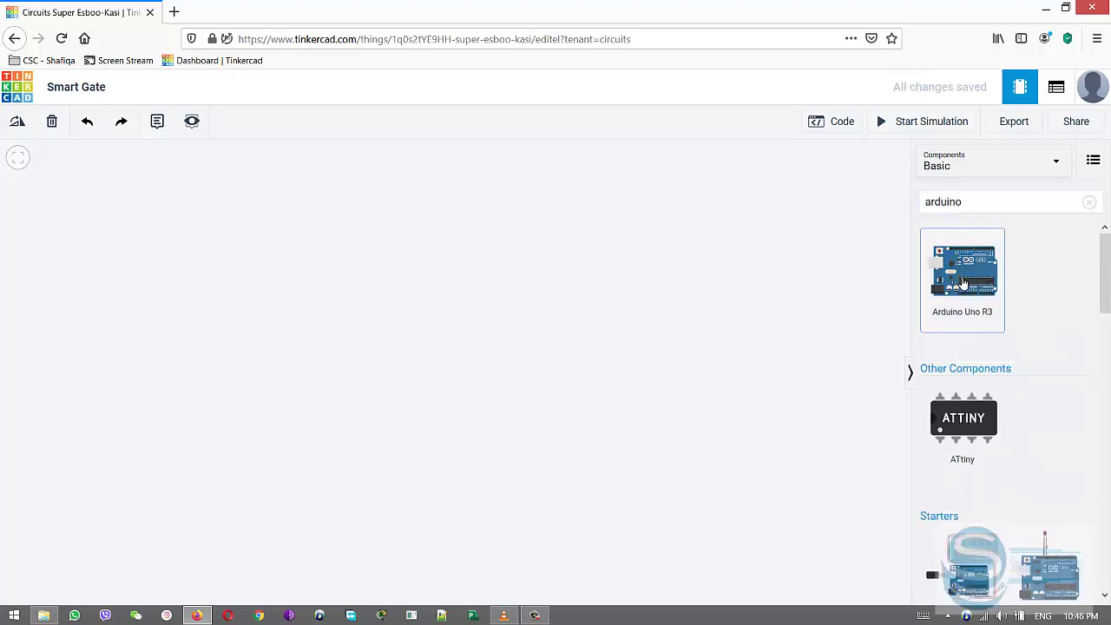
left_click_drag(530, 300, 435, 350)
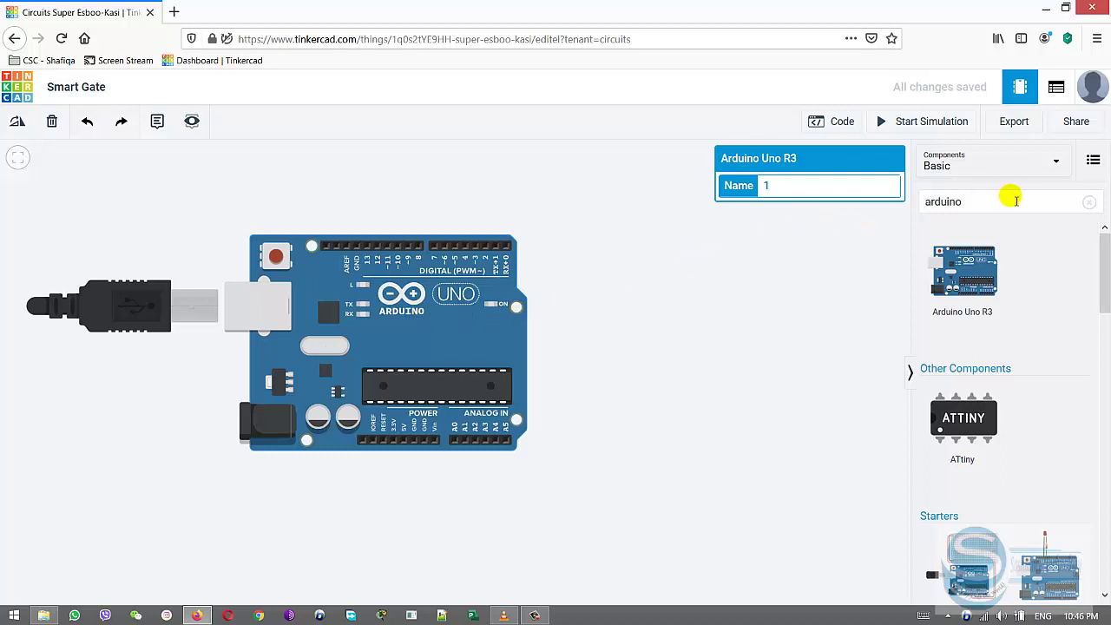
Search the components for "ultr" and place the Ultrasonic Distance Sensor just above the Arduino board
left_click(1090, 203)
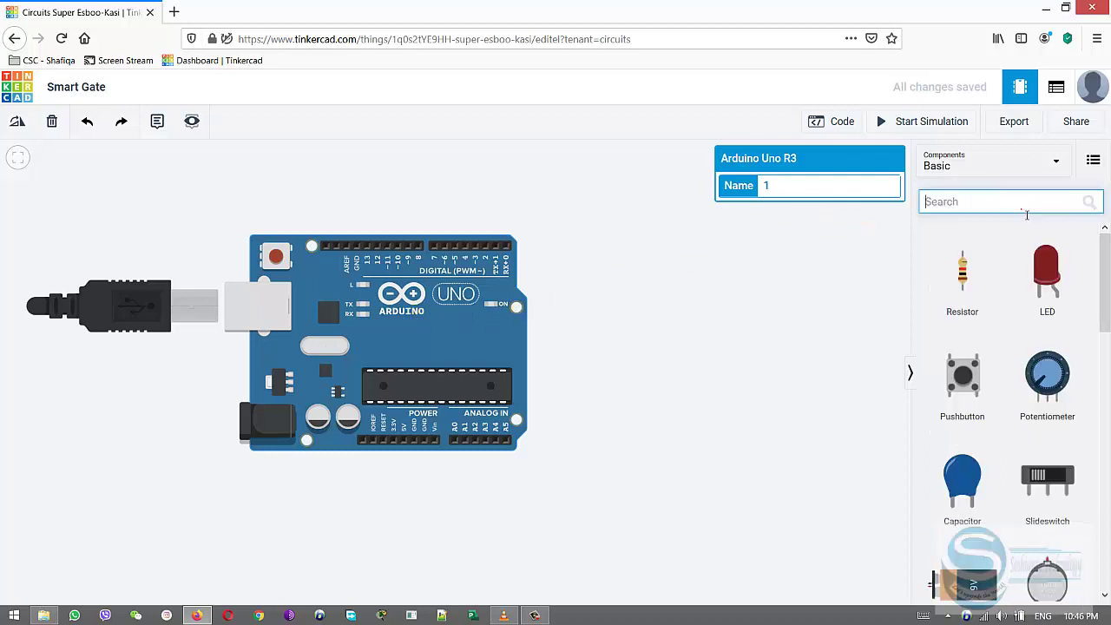
type("ultr")
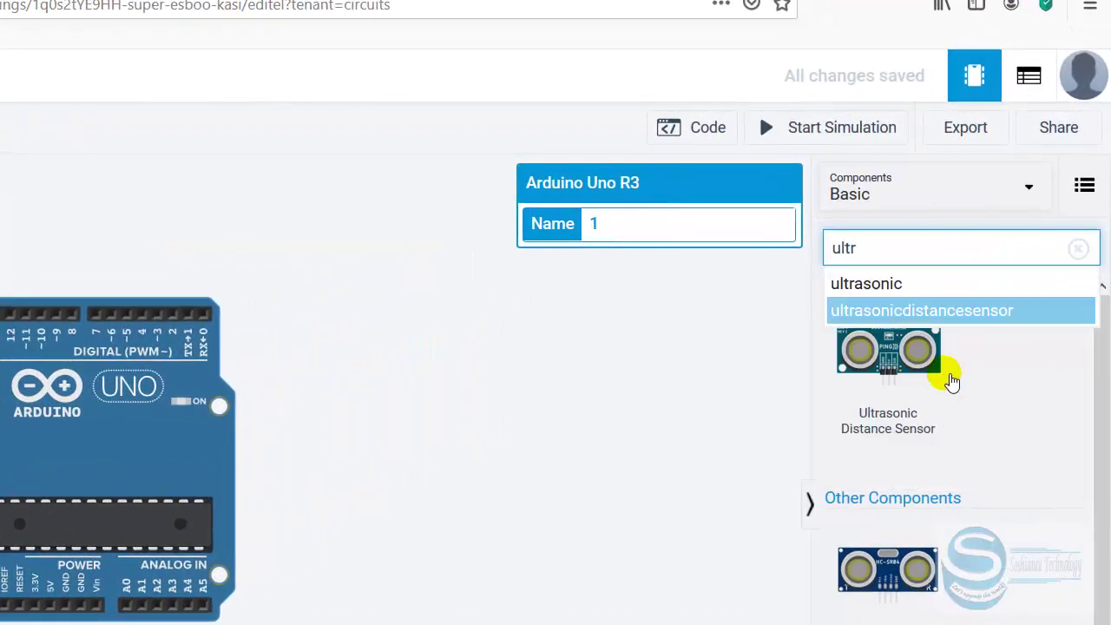
left_click(917, 396)
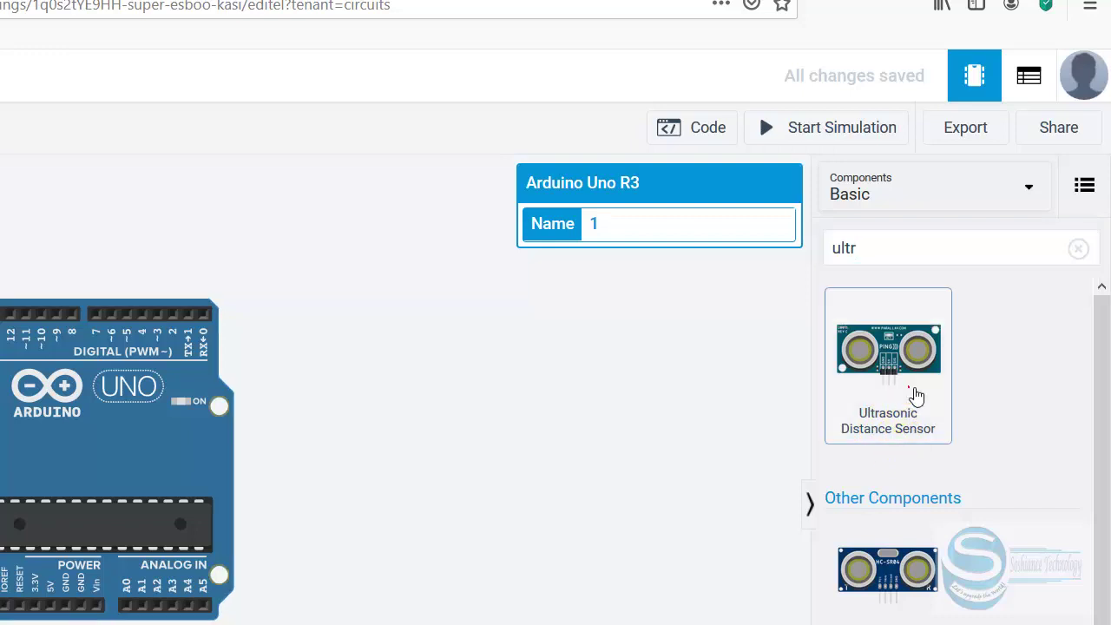
left_click_drag(916, 396, 213, 218)
left_click(399, 385)
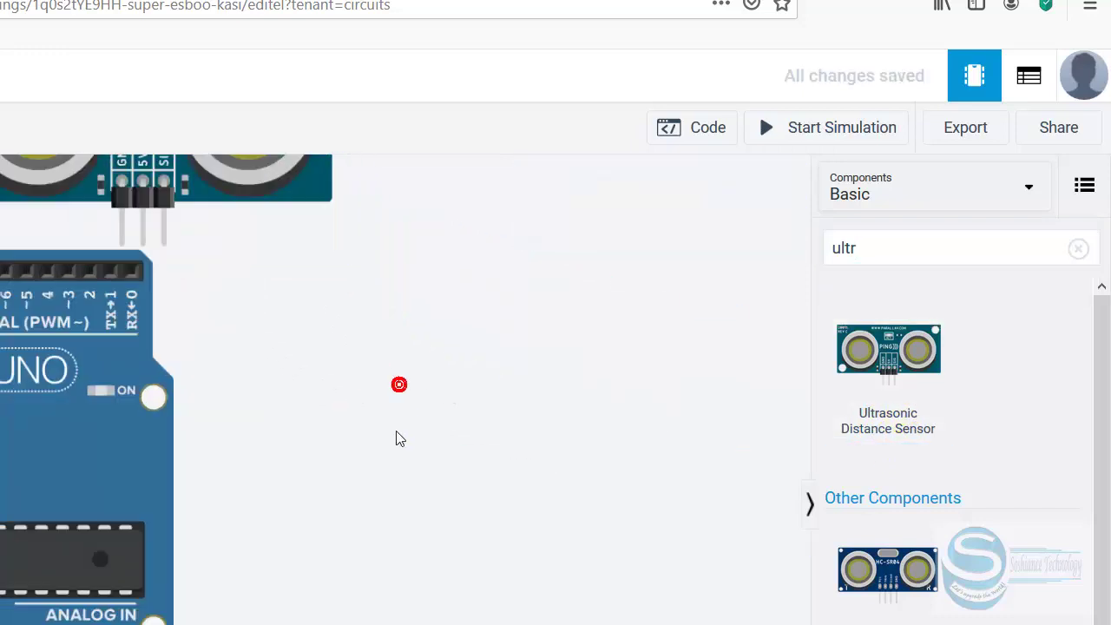
scroll(385, 446, "down", 2)
left_click_drag(264, 252, 167, 237)
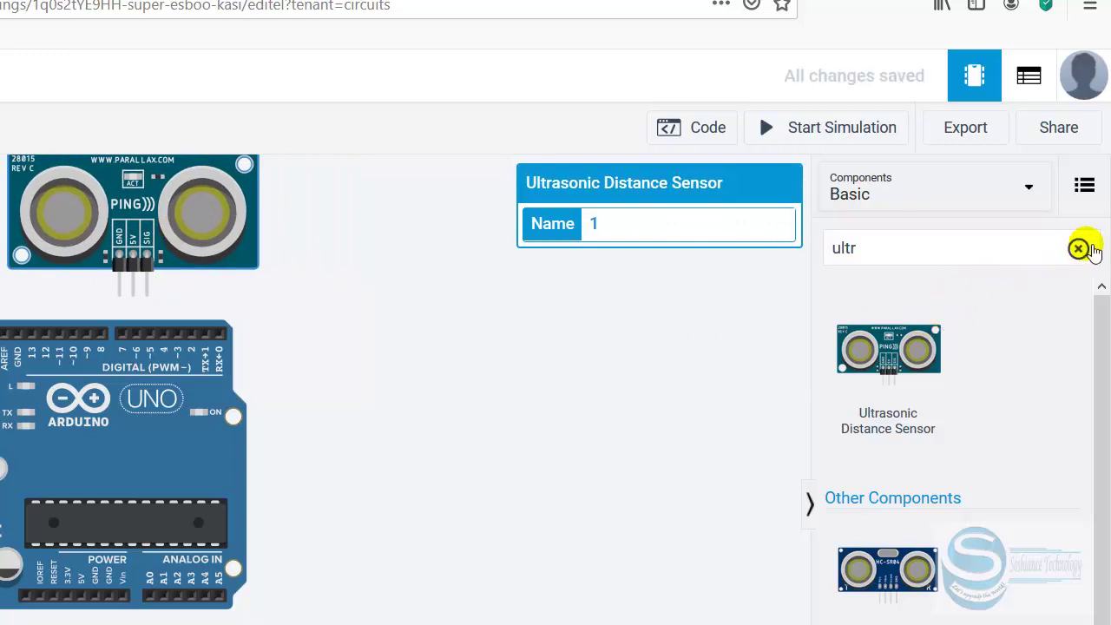
Search the components for "Bread" and place a Breadboard Small to the right of the Arduino
left_click(1079, 248)
type("Brea")
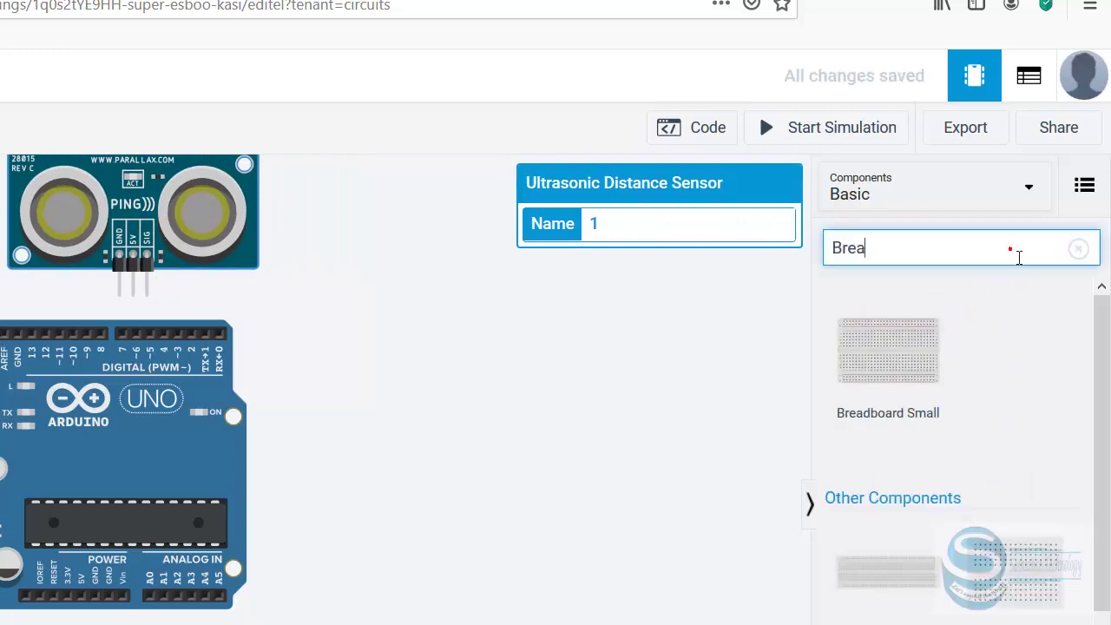
type("d")
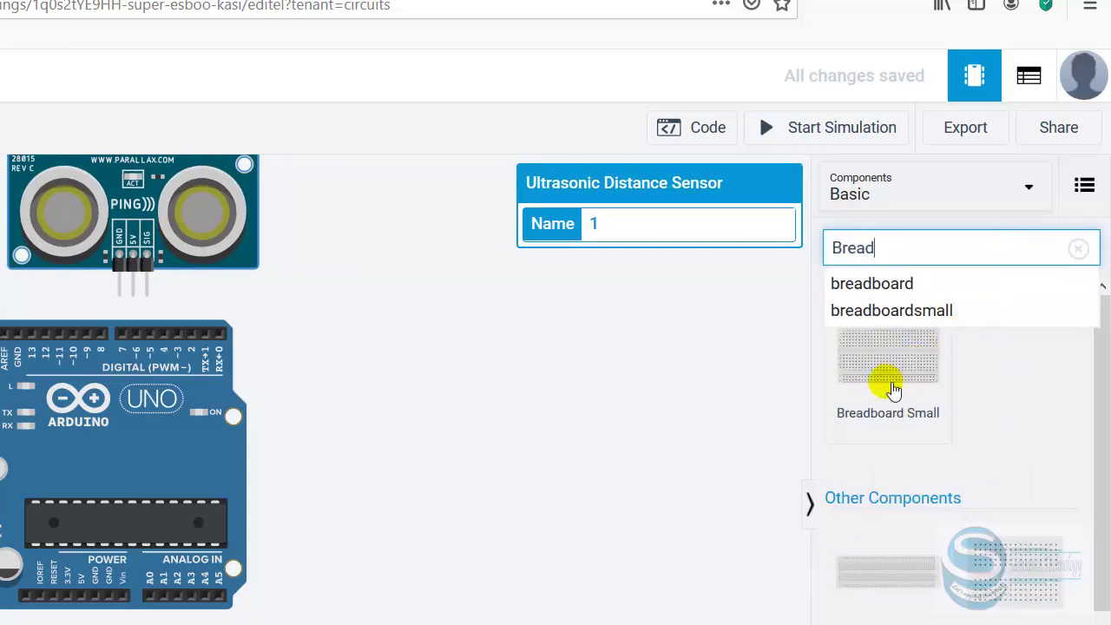
left_click_drag(854, 400, 803, 407)
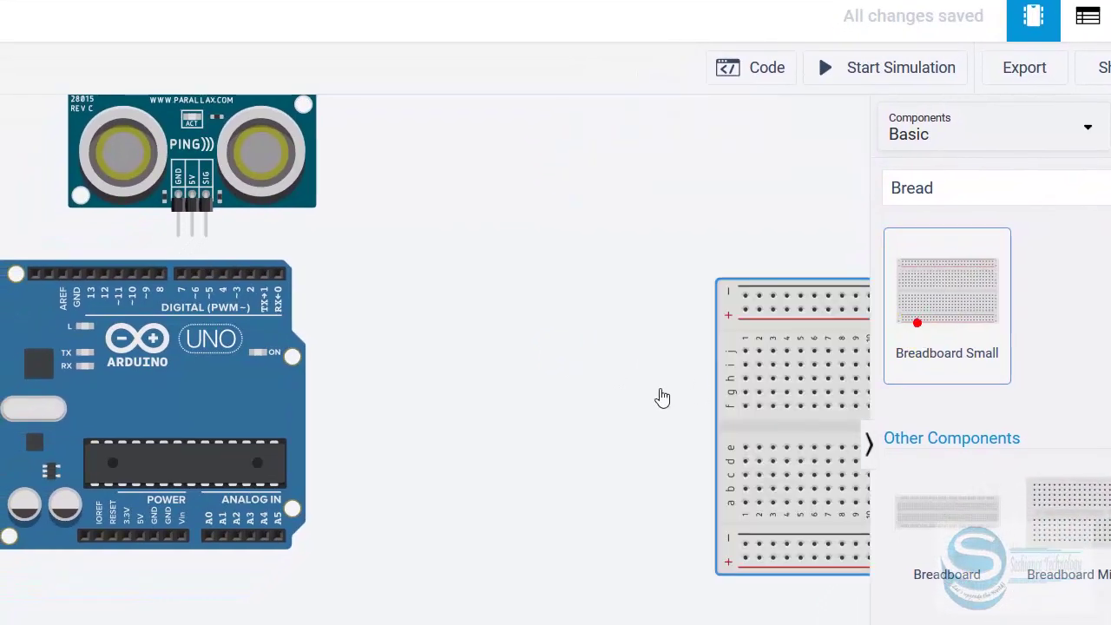
left_click_drag(663, 398, 700, 498)
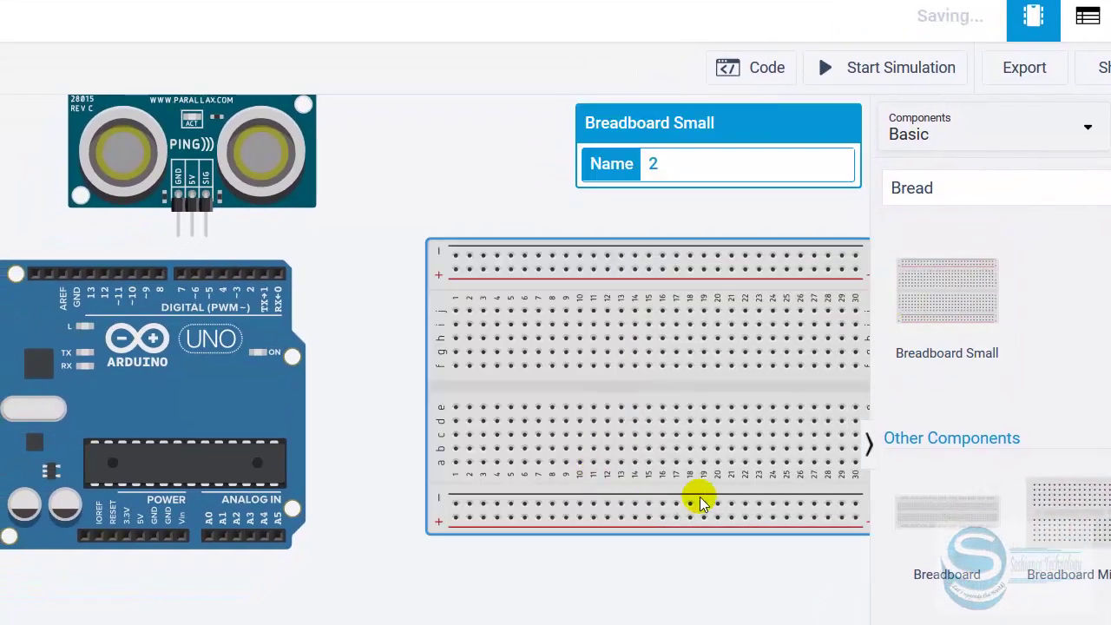
left_click(643, 605)
scroll(439, 617, "down", 1)
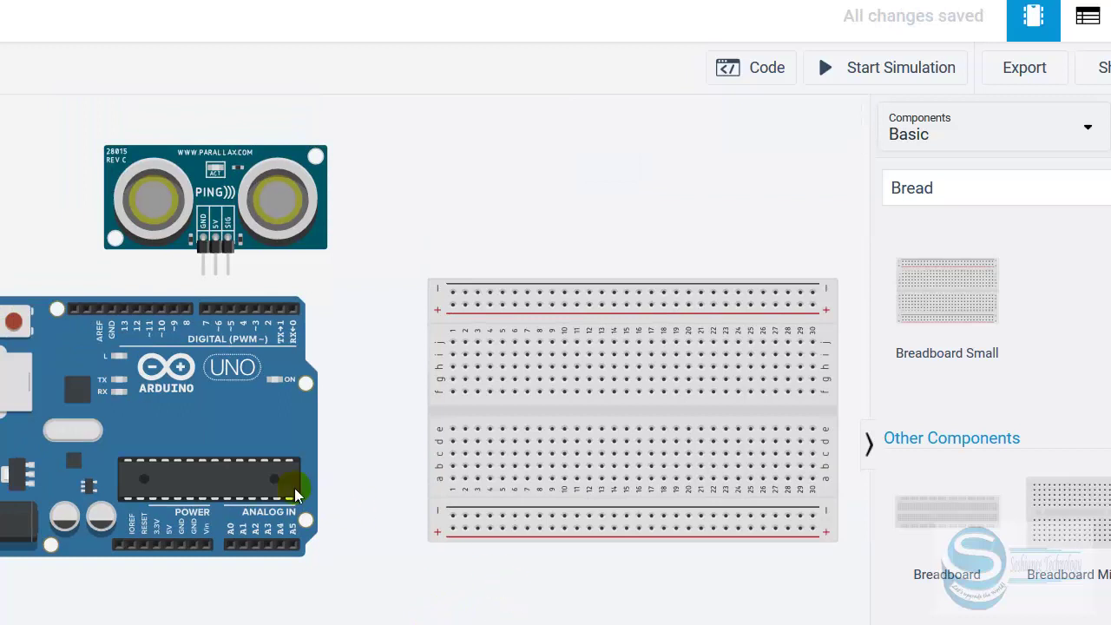
Shift the Arduino and the small breadboard to the left, keeping a gap between them below the ultrasonic sensor
left_click_drag(295, 495, 108, 484)
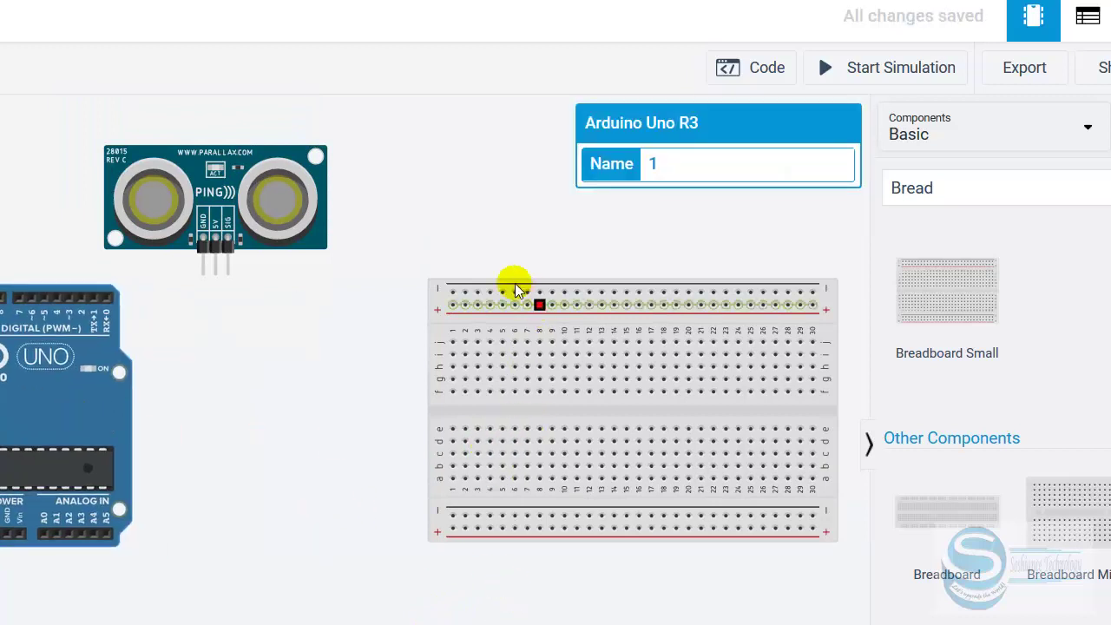
left_click(432, 304)
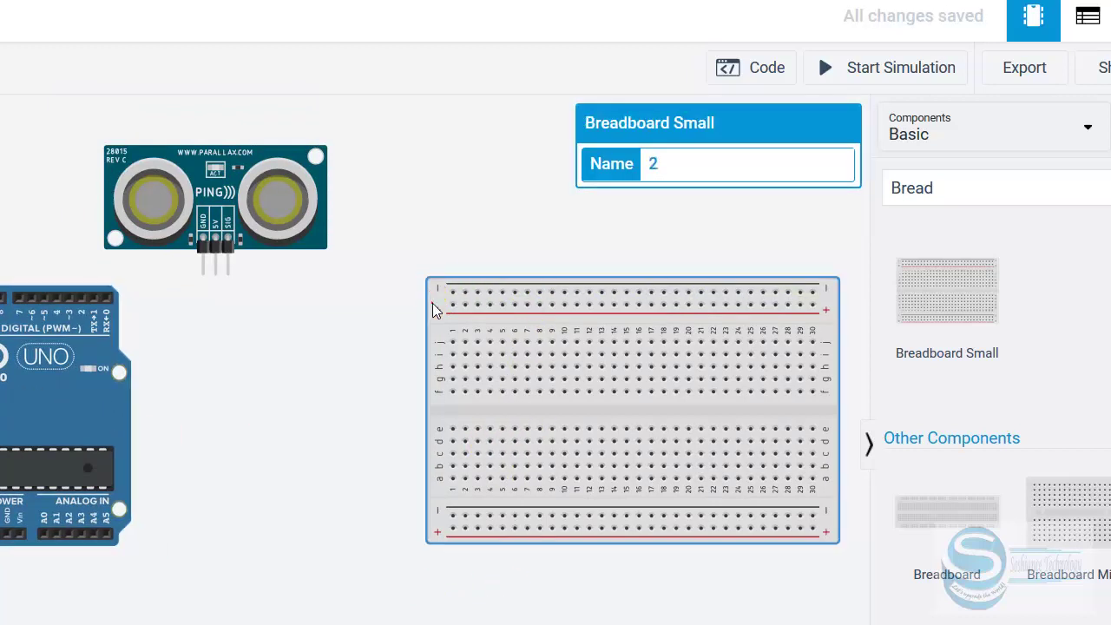
left_click_drag(434, 311, 325, 305)
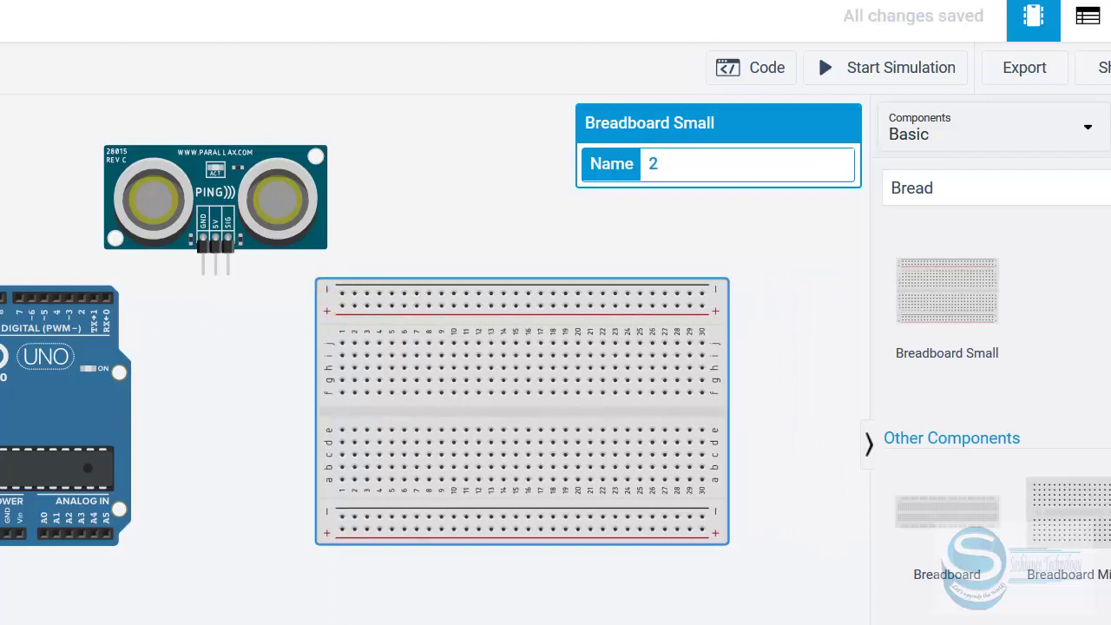
left_click_drag(85, 468, 111, 482)
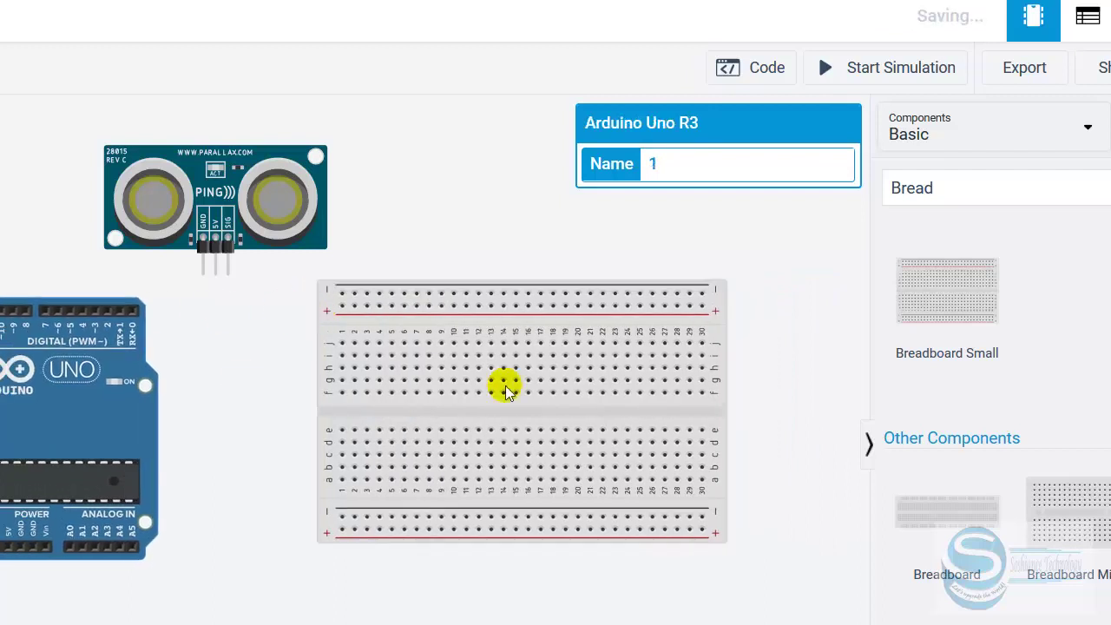
left_click(319, 497)
left_click_drag(318, 496, 318, 511)
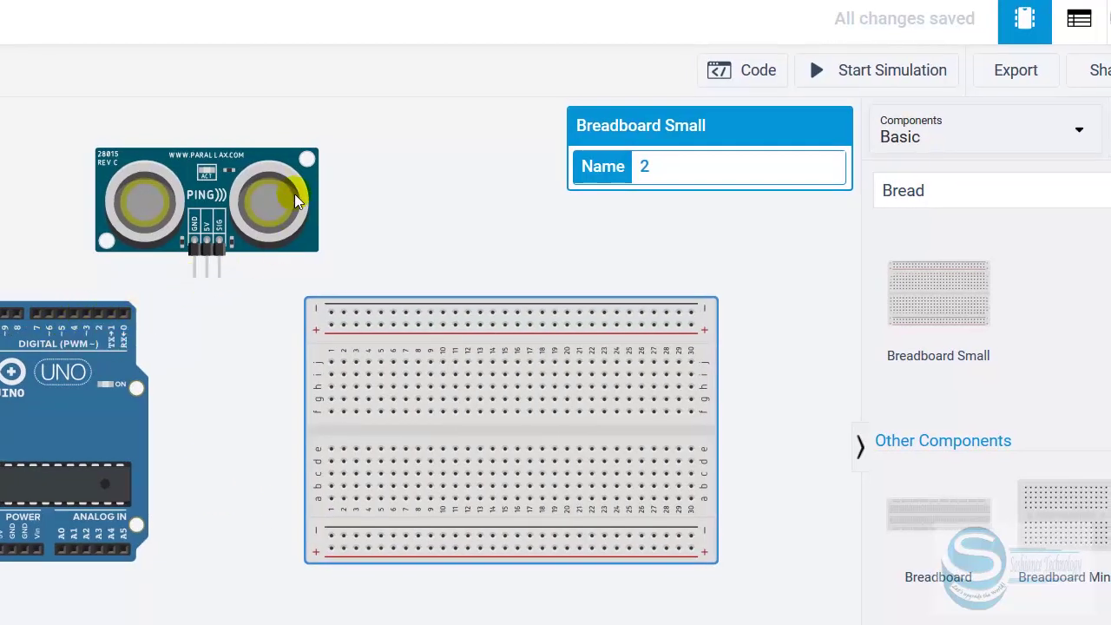
Move the ultrasonic sensor, the Arduino and the breadboard further left to free space for another component
left_click_drag(269, 182, 165, 176)
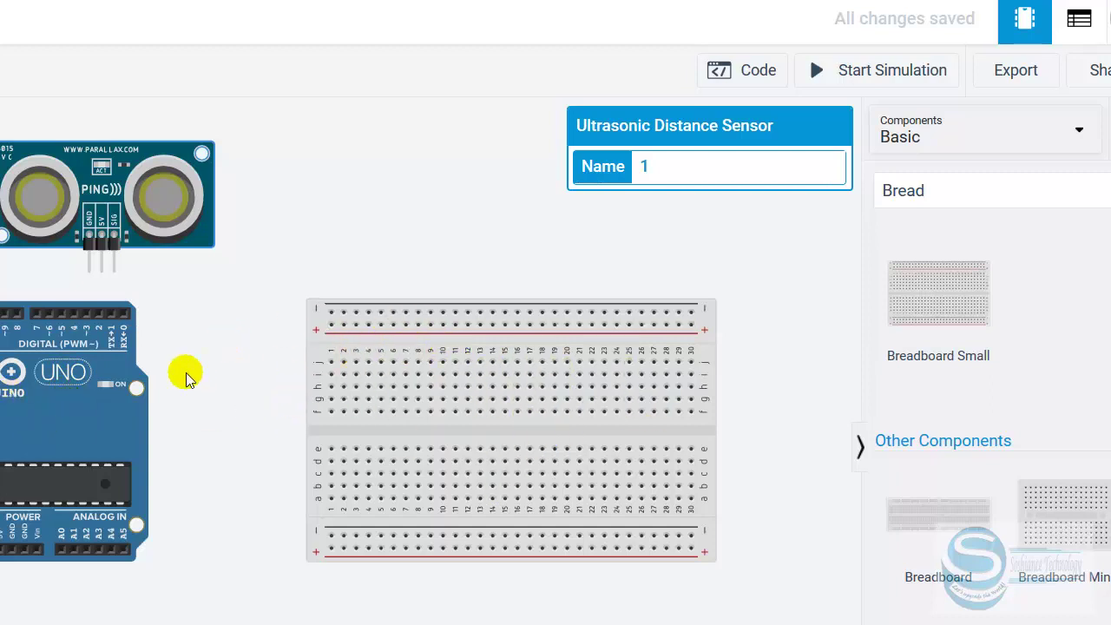
left_click_drag(82, 436, 45, 448)
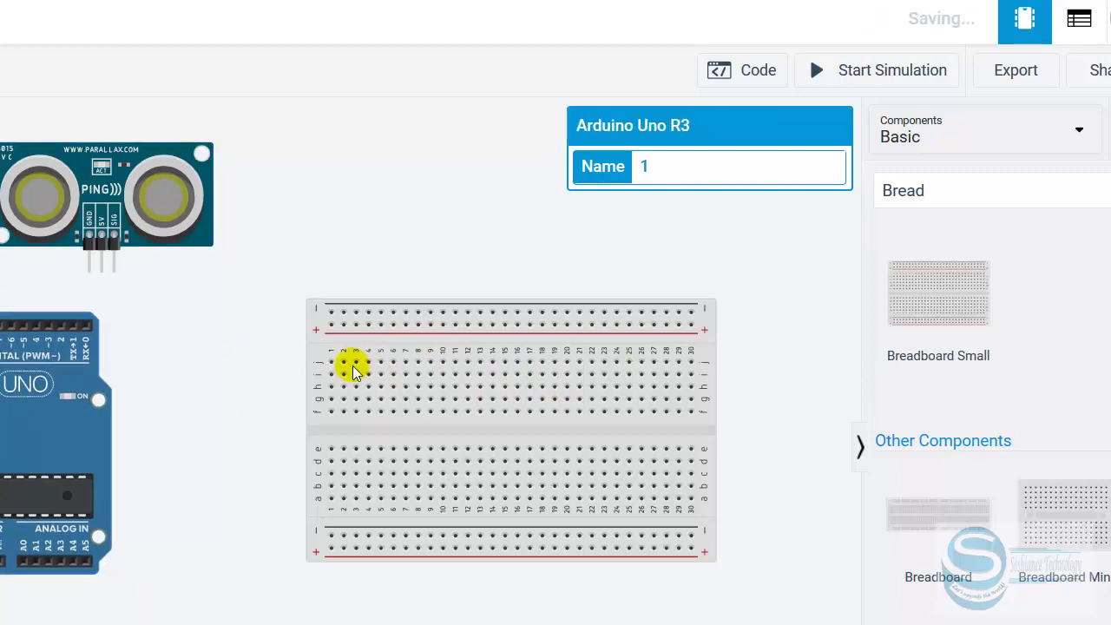
left_click(308, 426)
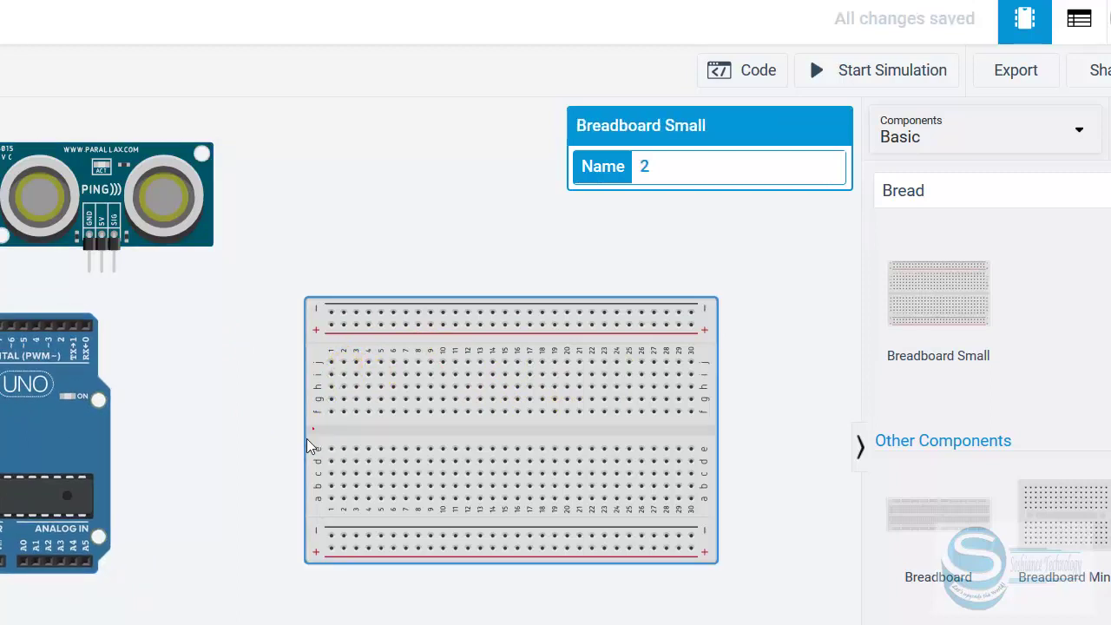
left_click_drag(307, 438, 276, 451)
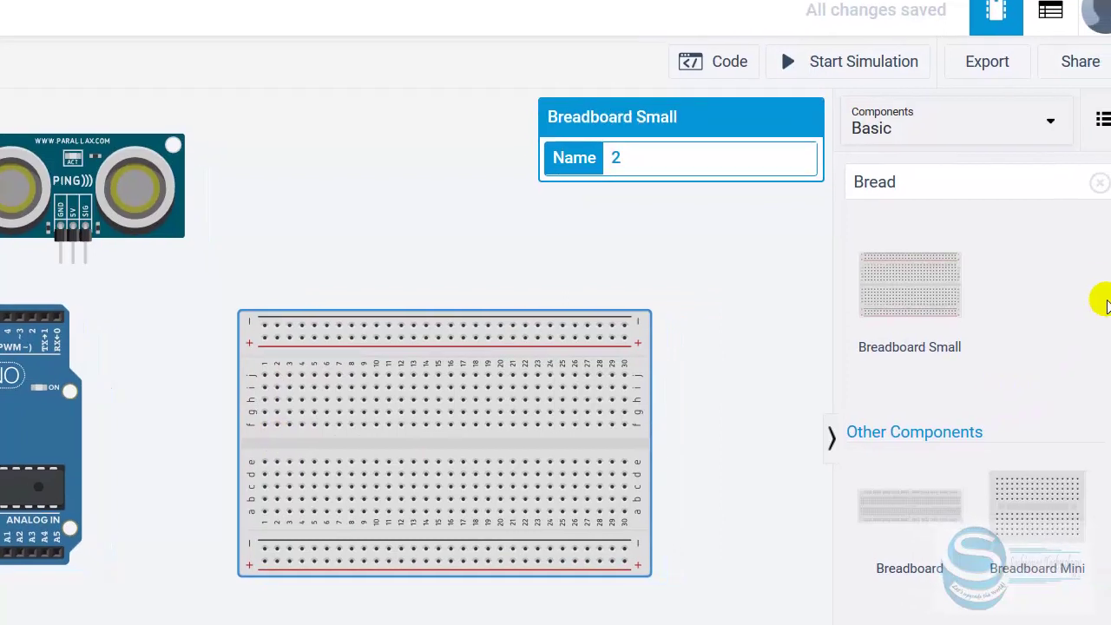
Search the components for "ser", place a Micro Servo above the breadboard and rotate it until its connector points down
left_click(1100, 182)
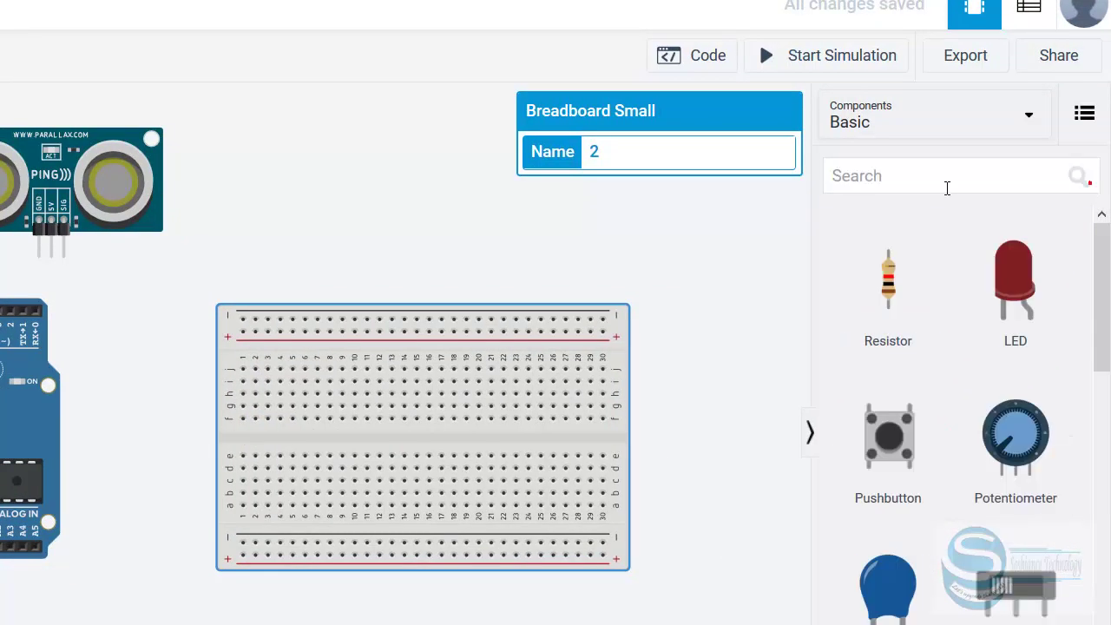
left_click(947, 187)
type("s")
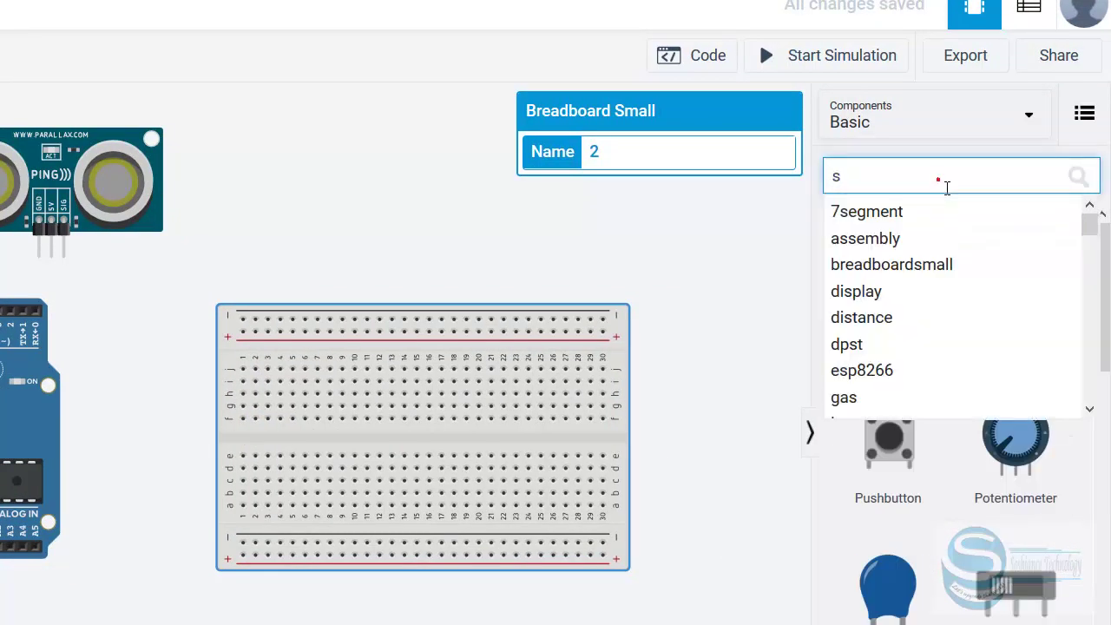
type("er")
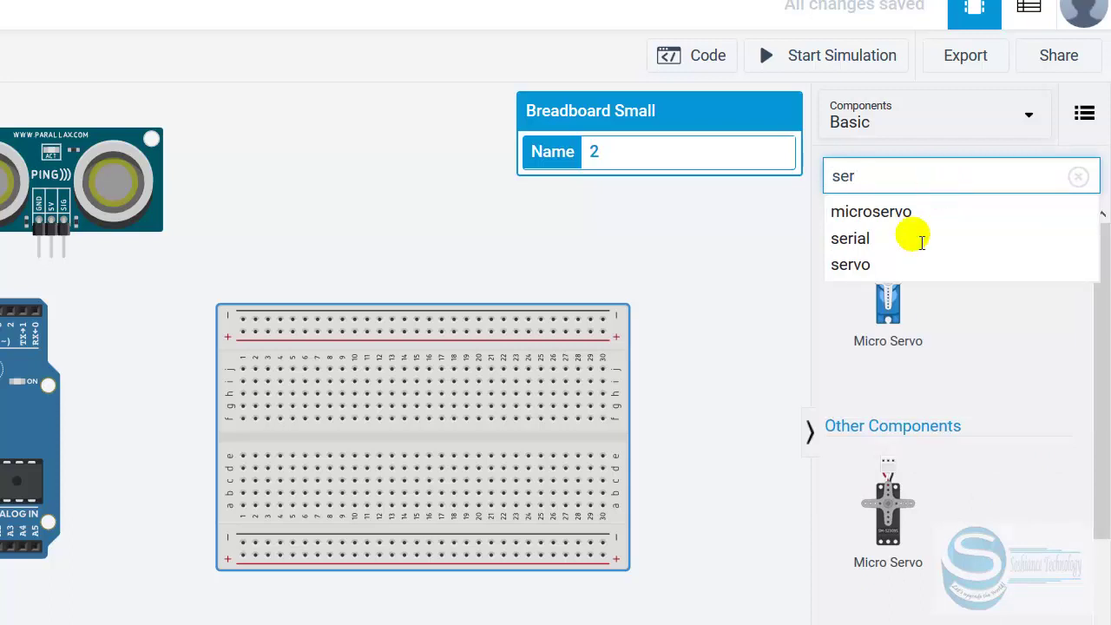
left_click_drag(903, 316, 473, 144)
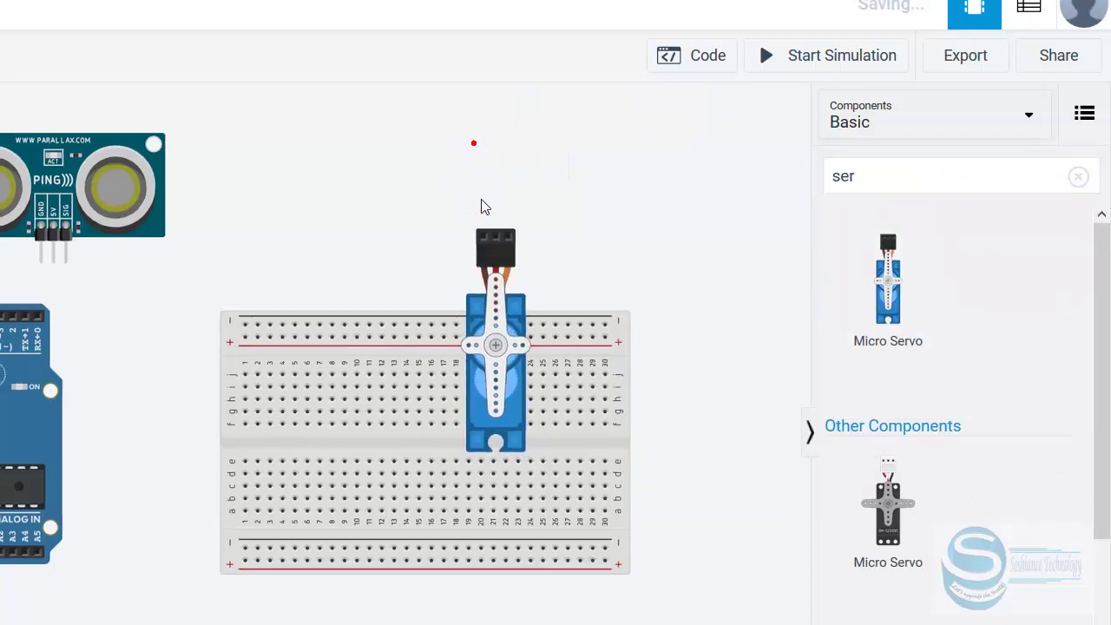
left_click_drag(507, 266, 502, 180)
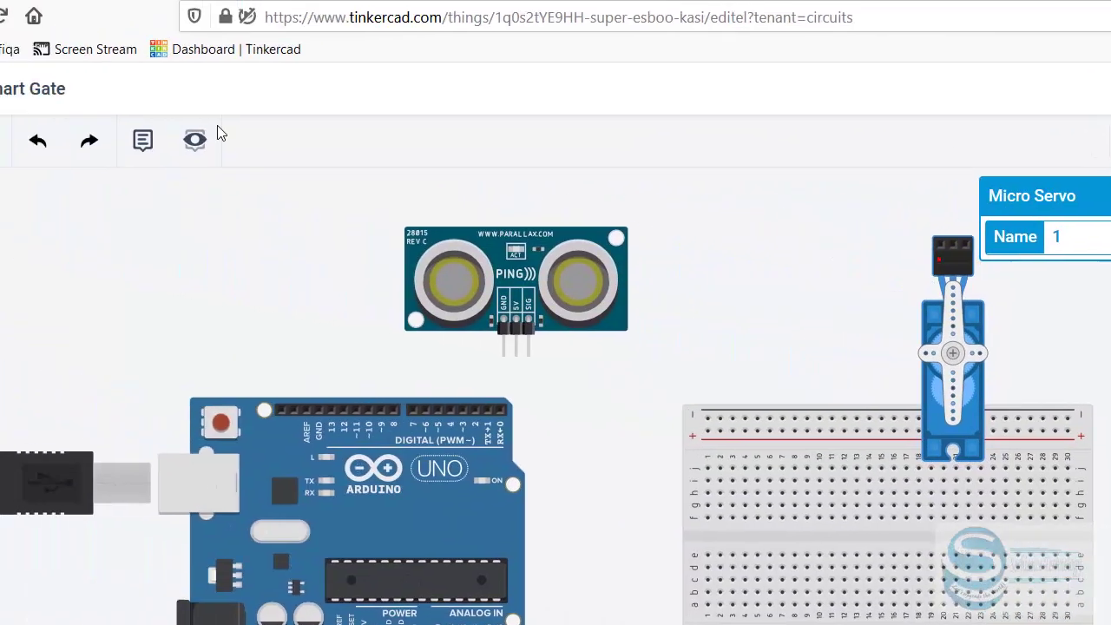
left_click(21, 155)
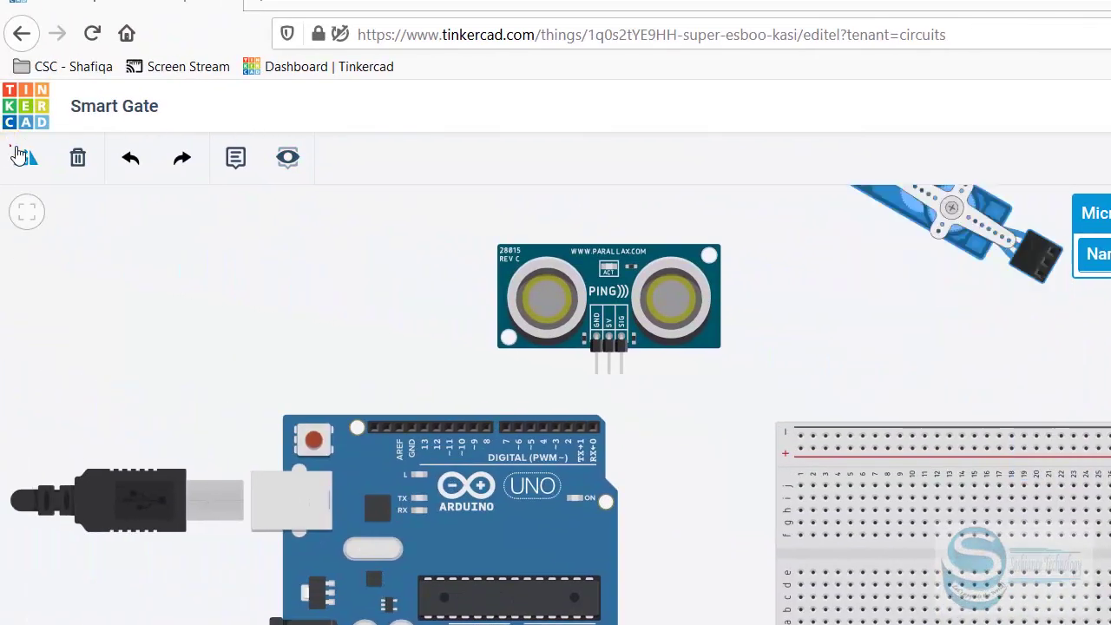
scroll(803, 429, "down", 3)
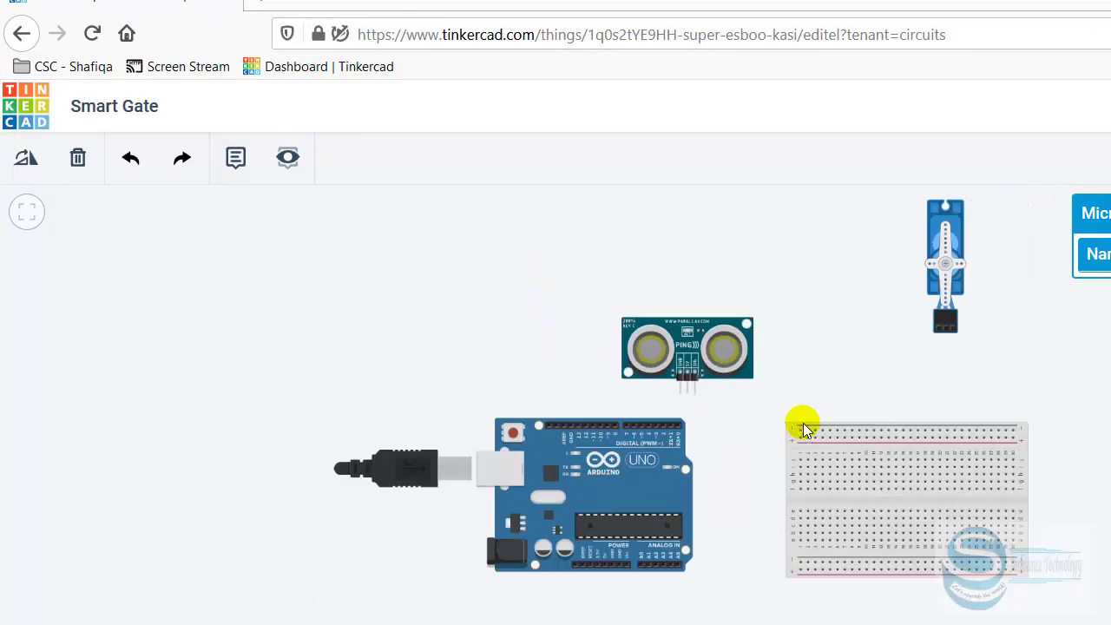
Raise the ultrasonic sensor above the other parts and move the Arduino further left of the breadboard
left_click(714, 371)
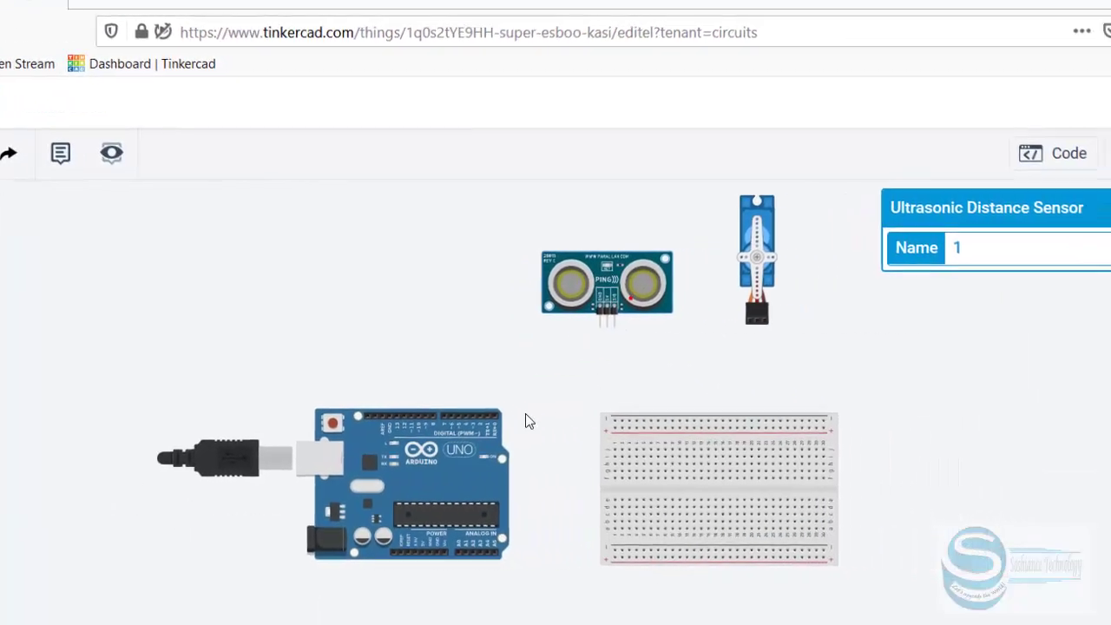
left_click_drag(457, 469, 283, 459)
left_click(736, 501)
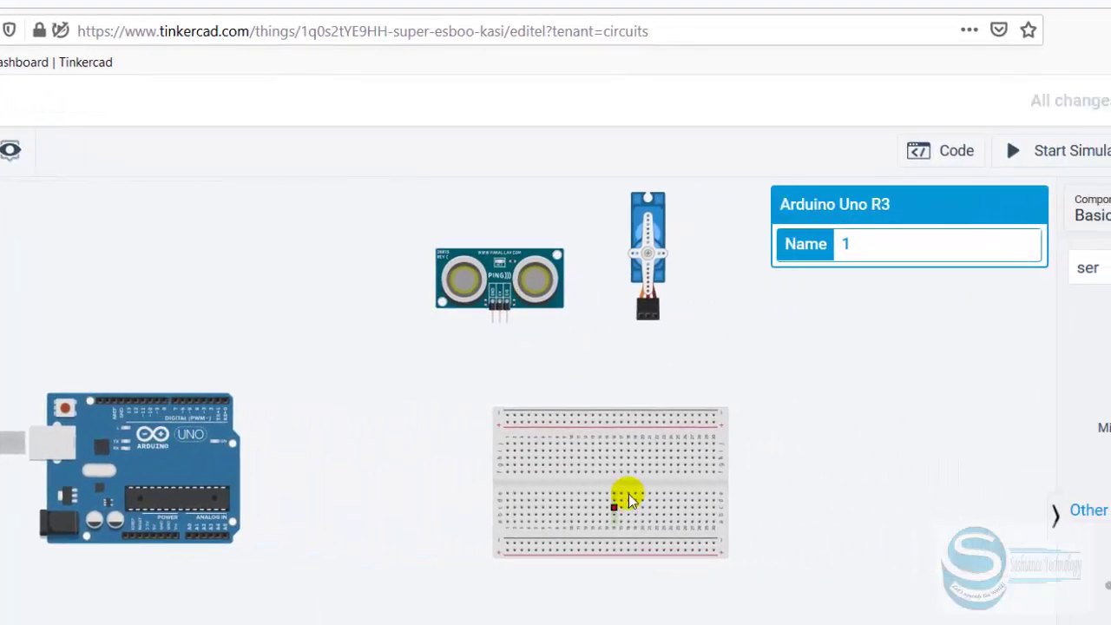
left_click(628, 494)
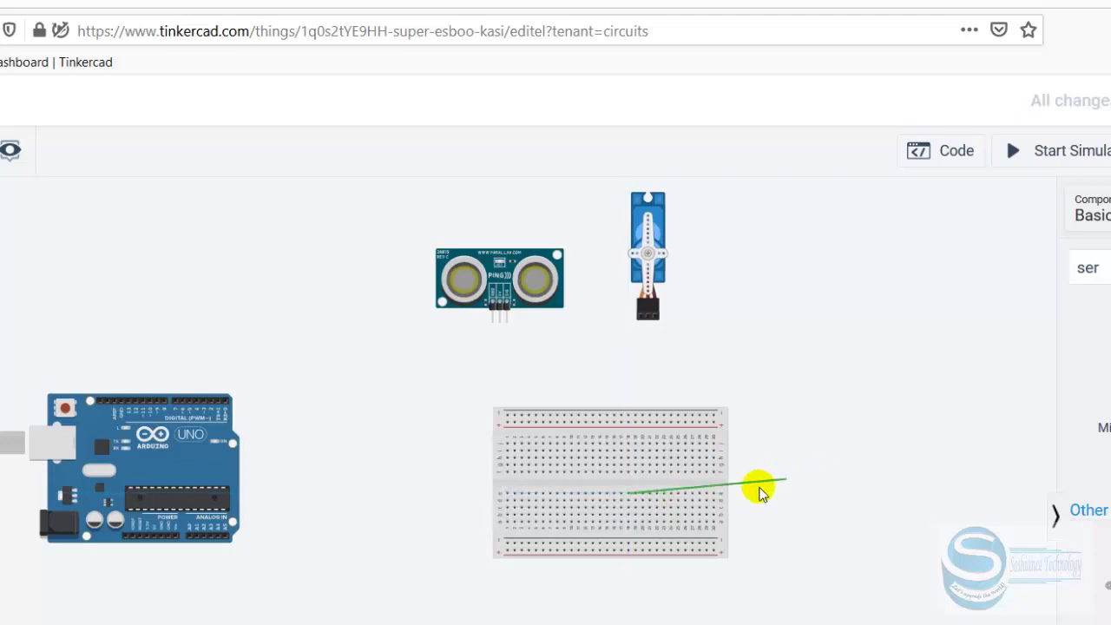
key("Escape")
Arrange the parts compactly, with the breadboard just right of the Arduino and the ultrasonic sensor and micro servo above the breadboard
left_click(721, 487)
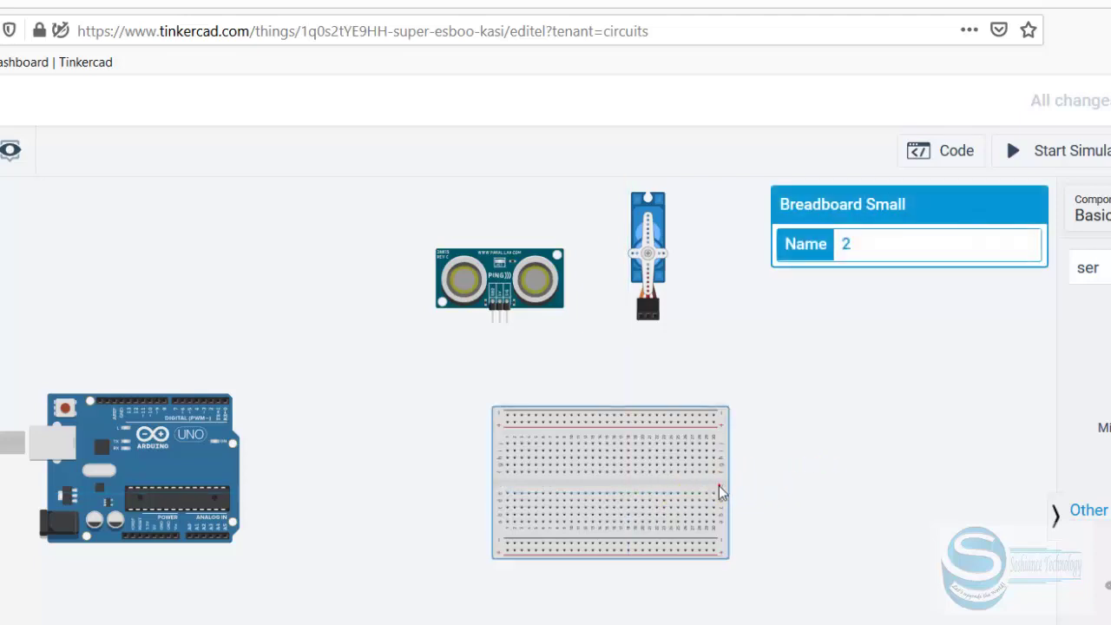
left_click_drag(719, 487, 583, 479)
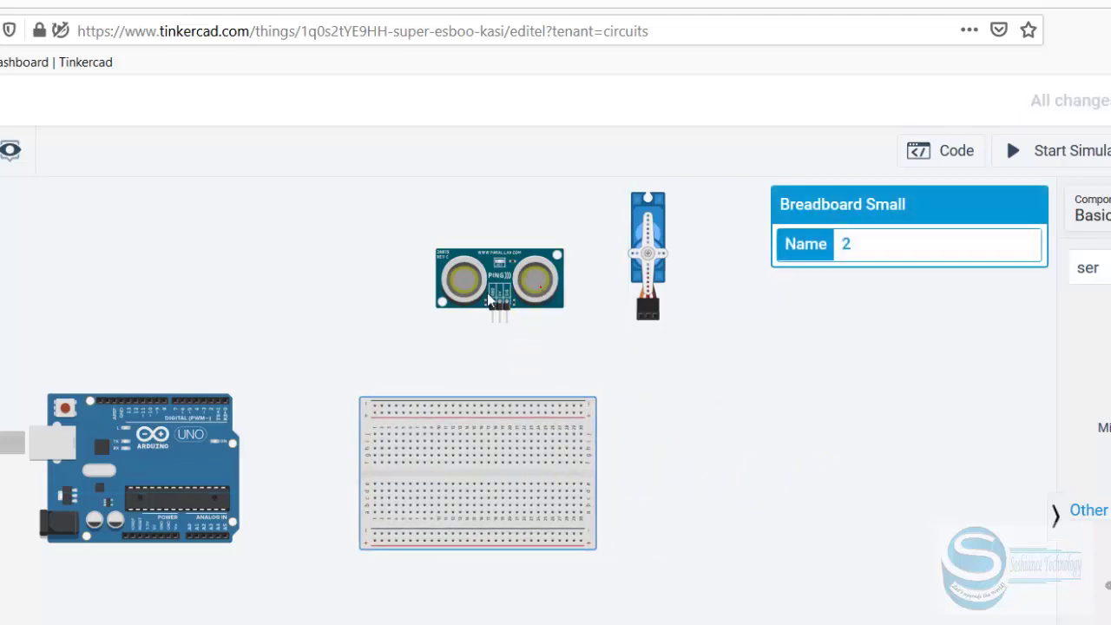
left_click_drag(489, 299, 418, 323)
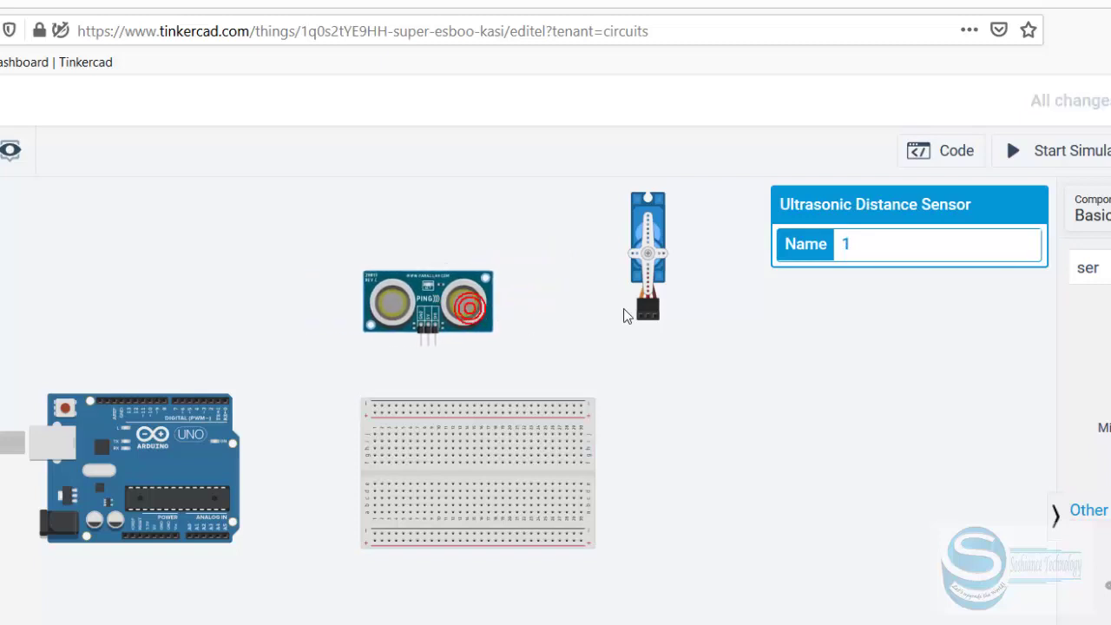
left_click_drag(646, 297, 566, 337)
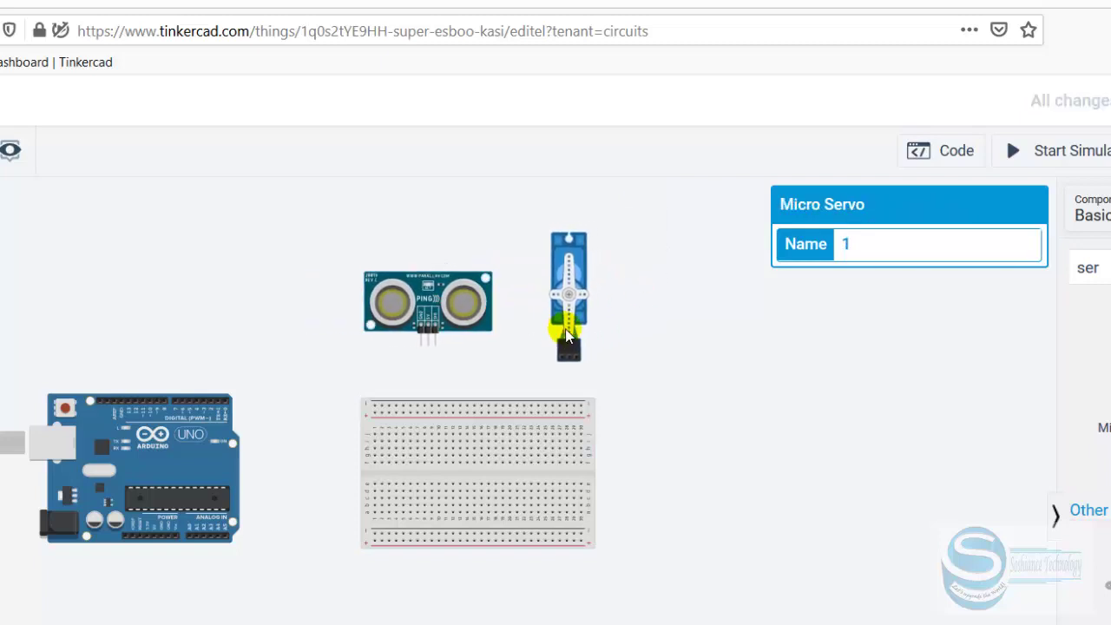
left_click_drag(226, 466, 309, 470)
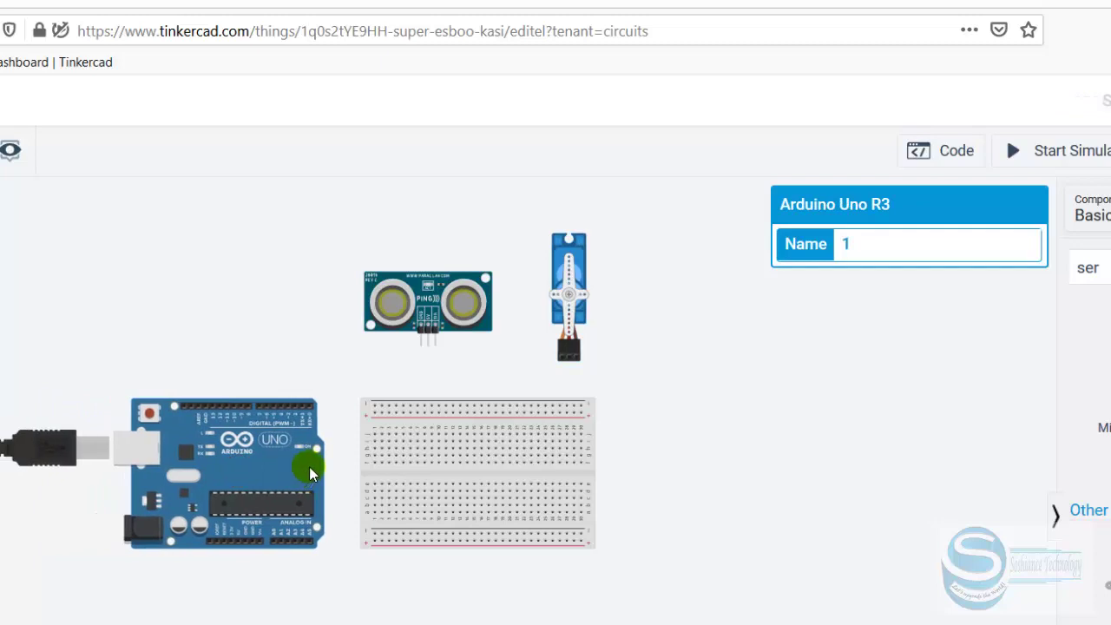
Lower the ultrasonic sensor slightly so it sits closer to the breadboard's upper edge
left_click_drag(675, 539, 558, 541)
scroll(602, 533, "up", 3)
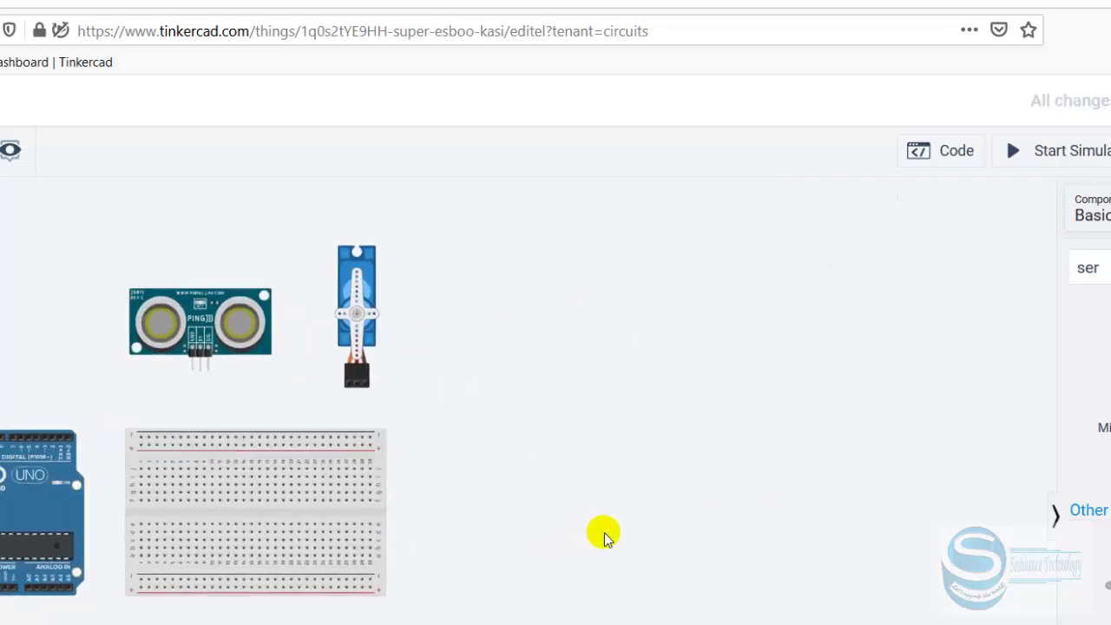
scroll(706, 588, "up", 2)
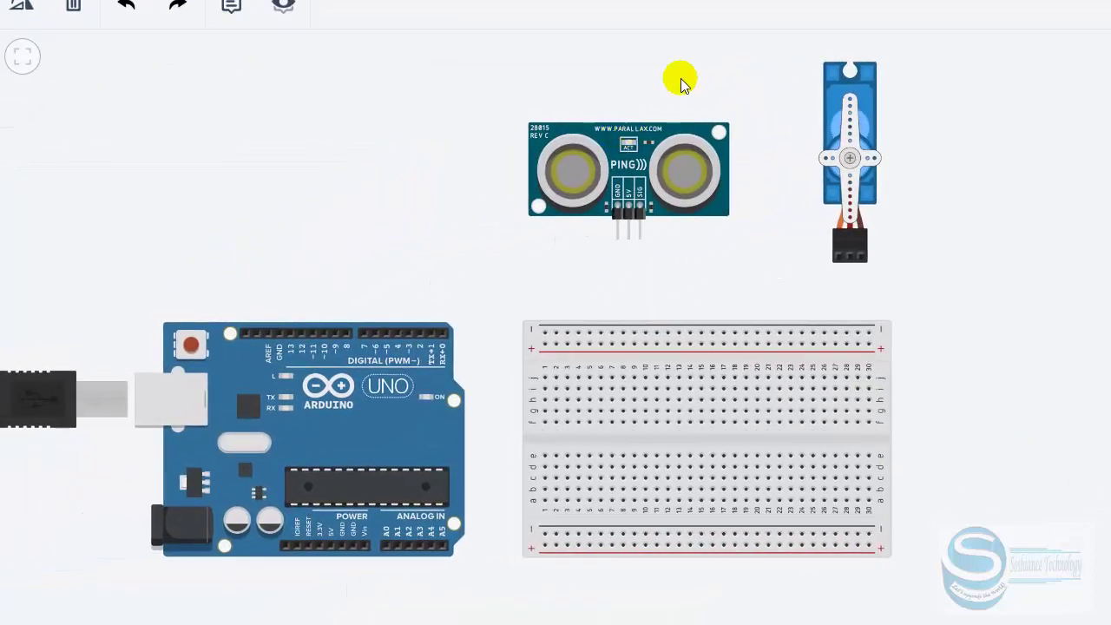
left_click(973, 390)
left_click_drag(990, 398, 1025, 390)
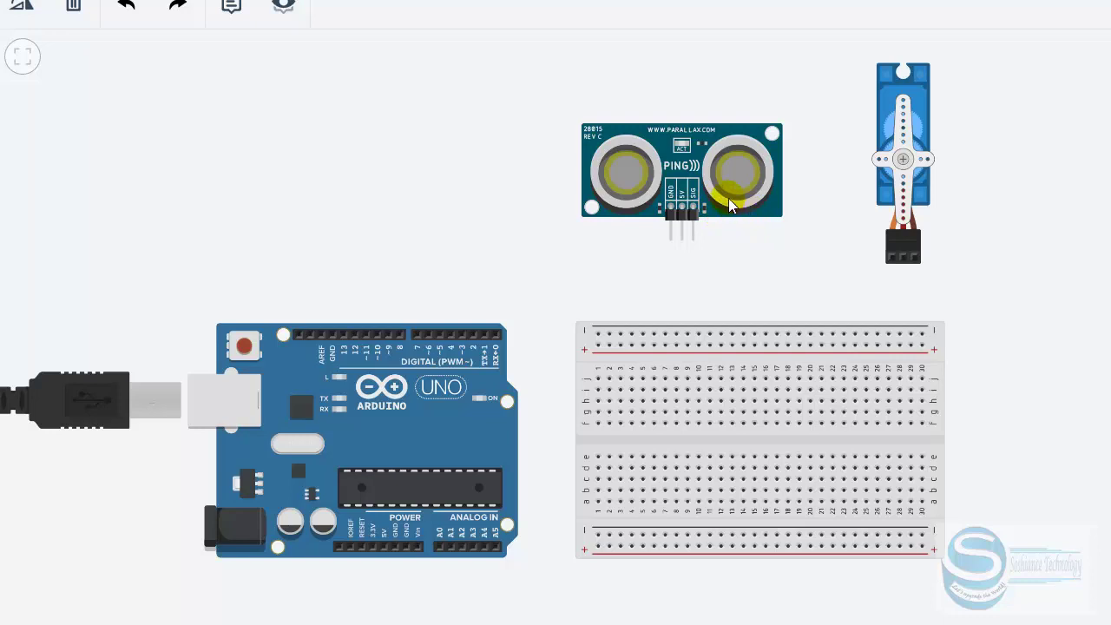
left_click_drag(729, 205, 726, 219)
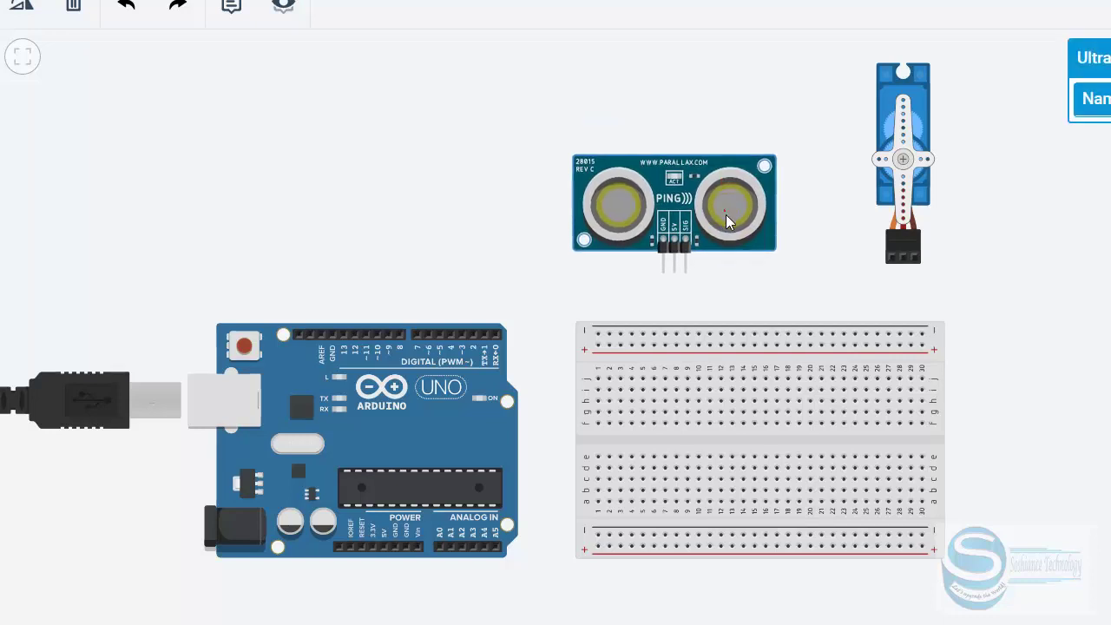
left_click(733, 218)
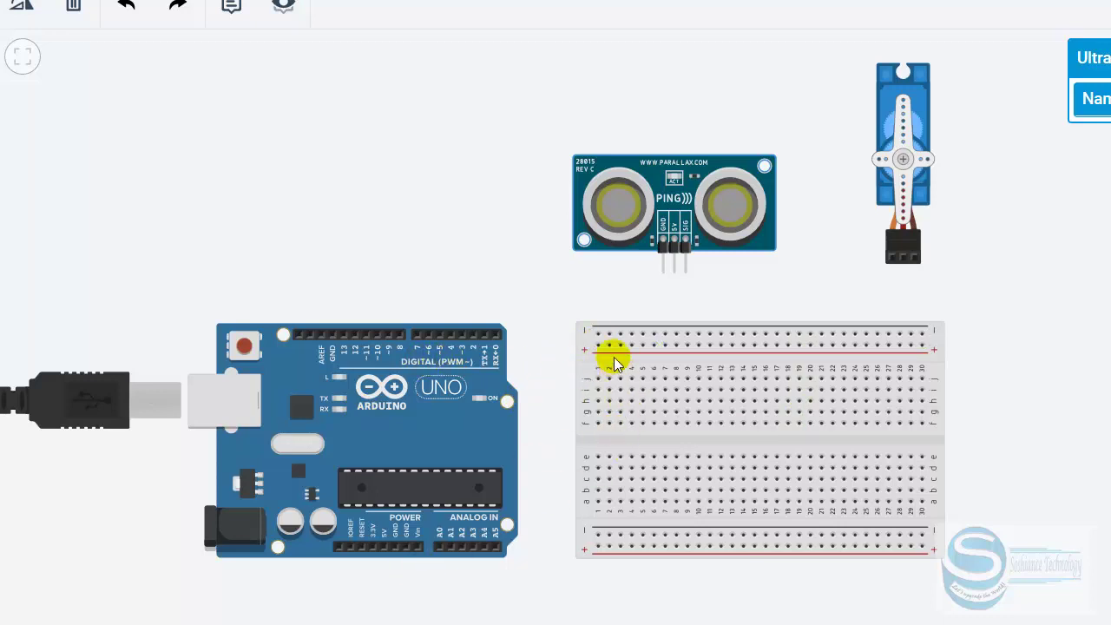
Wire the Arduino's 5V pin to the first hole of the breadboard's upper positive rail and color the wire red
left_click(383, 548)
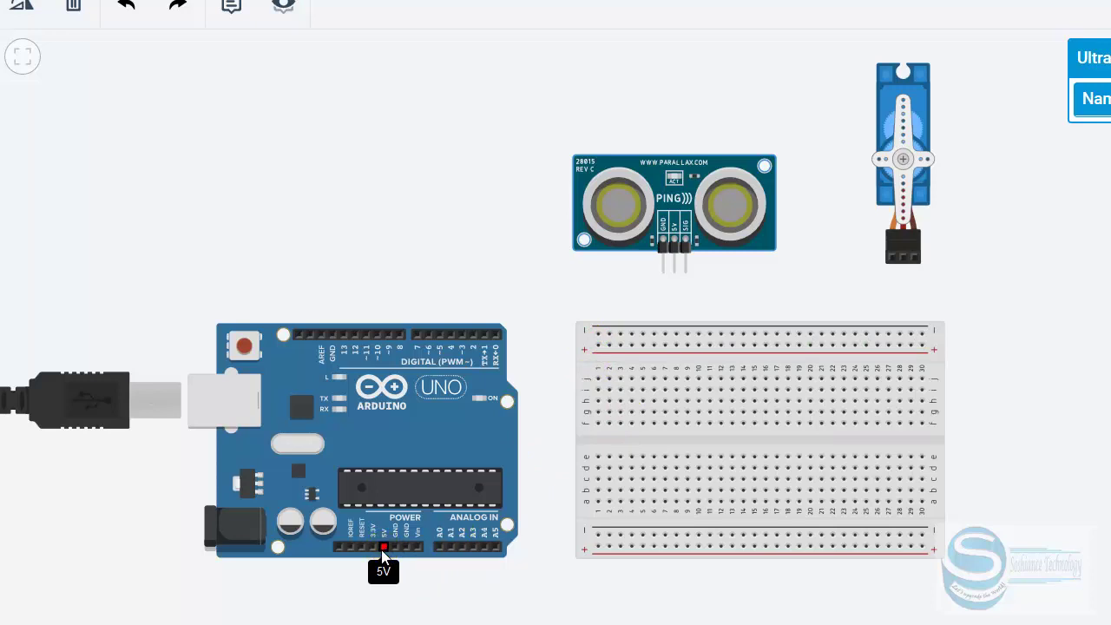
left_click(599, 350)
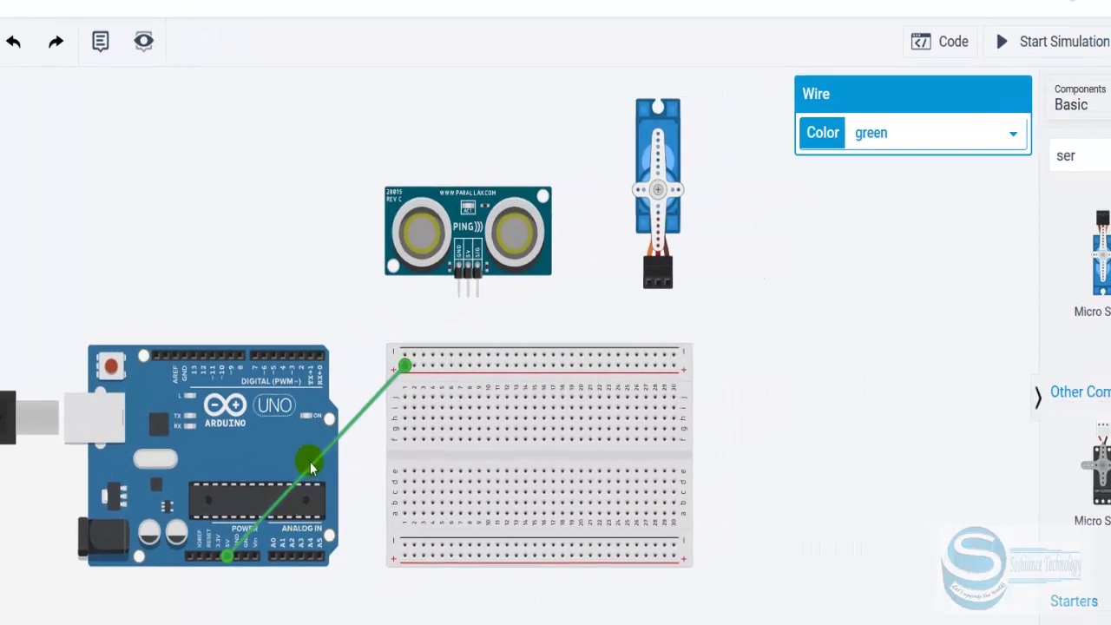
left_click(886, 139)
left_click(856, 184)
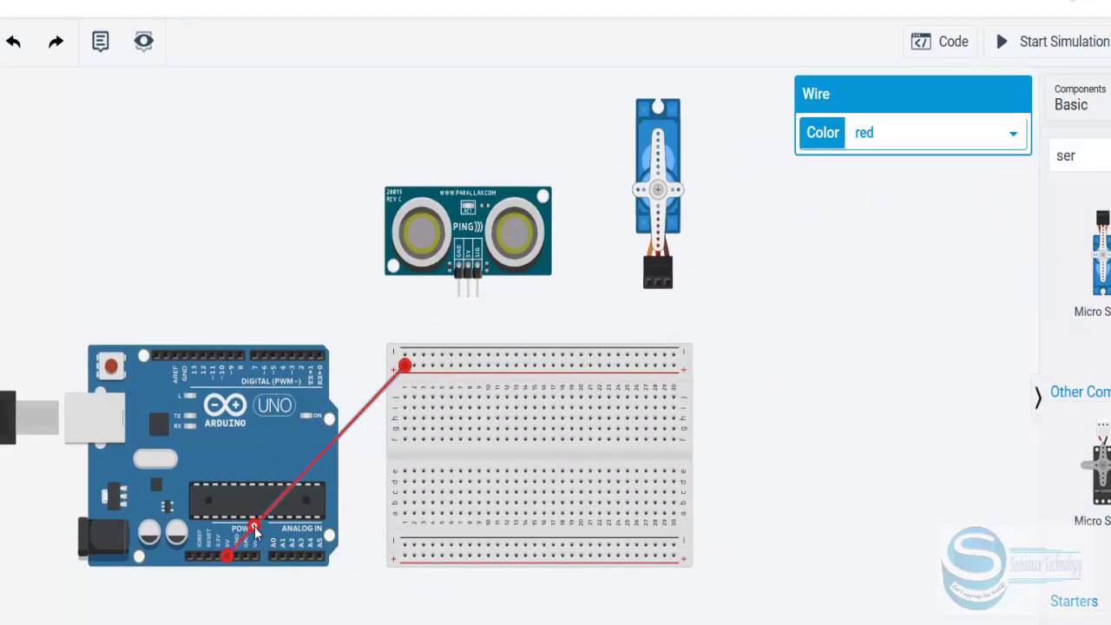
Route the red wire at right angles below the Arduino and up the gap beside the breadboard to the positive rail
left_click_drag(253, 528, 227, 597)
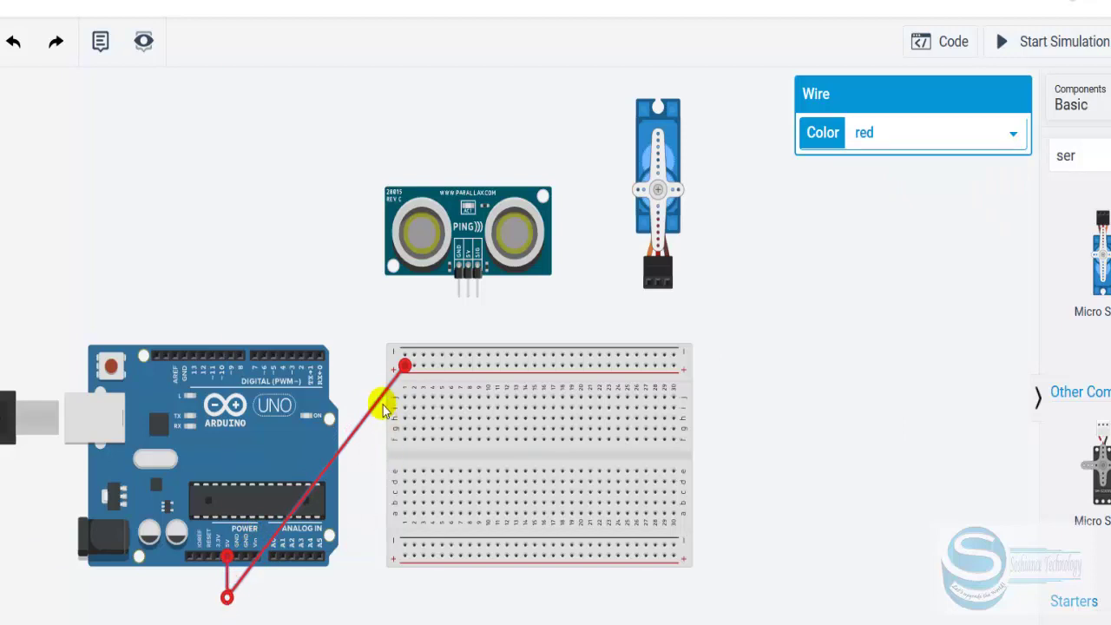
left_click(382, 396)
left_click_drag(382, 394, 371, 365)
left_click(278, 514)
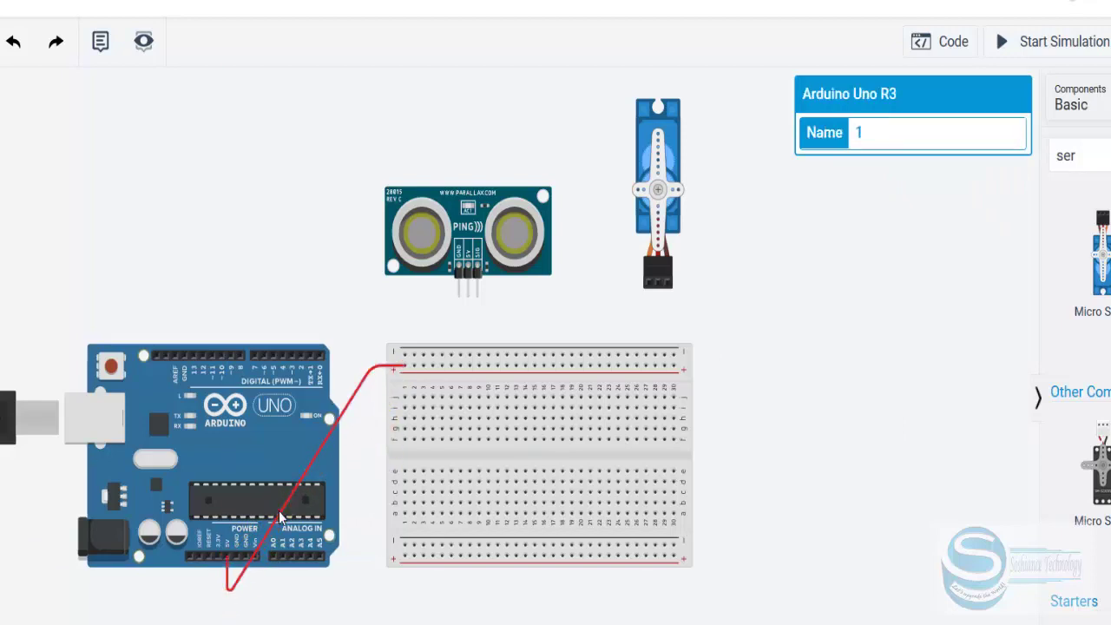
left_click(283, 519)
left_click_drag(284, 519, 374, 598)
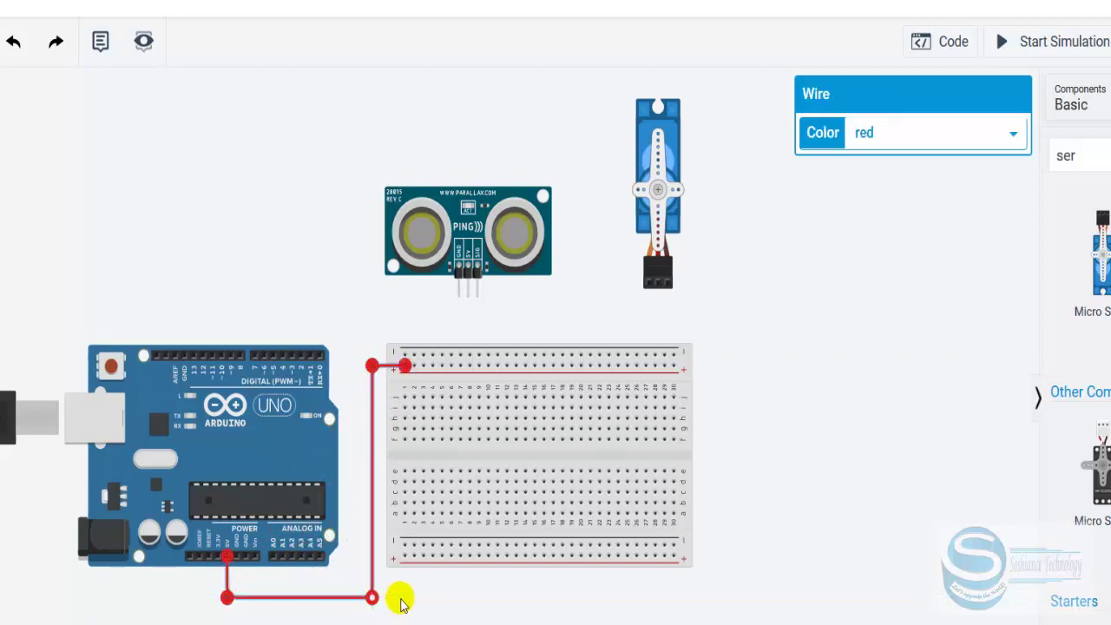
Wire the first hole of the breadboard's upper negative rail to the Arduino's GND pin and color the wire black
left_click(405, 356)
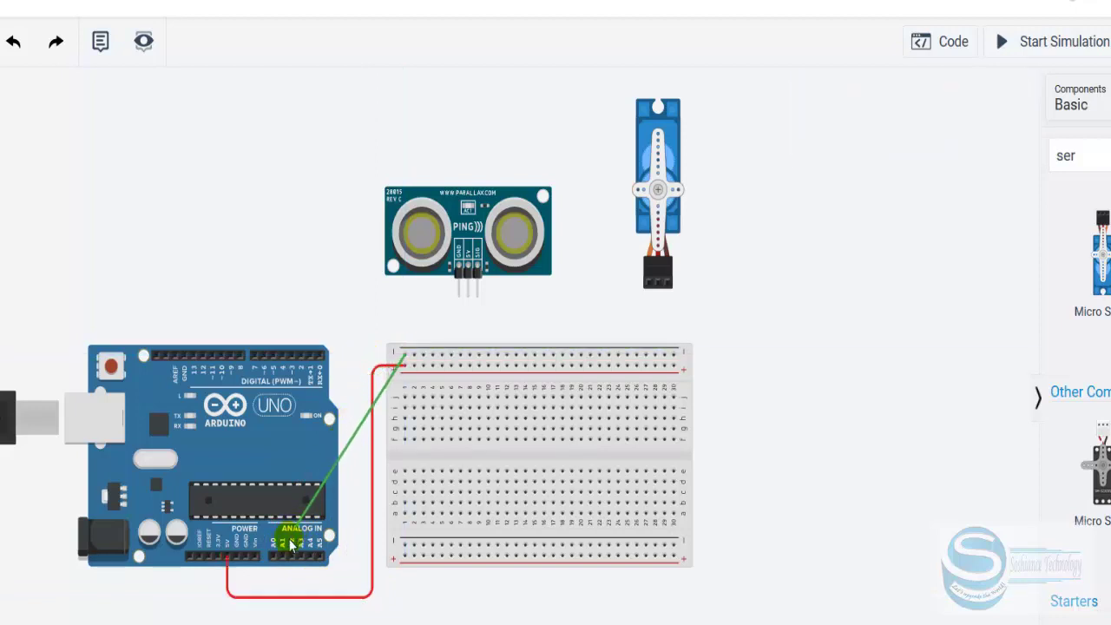
left_click(237, 557)
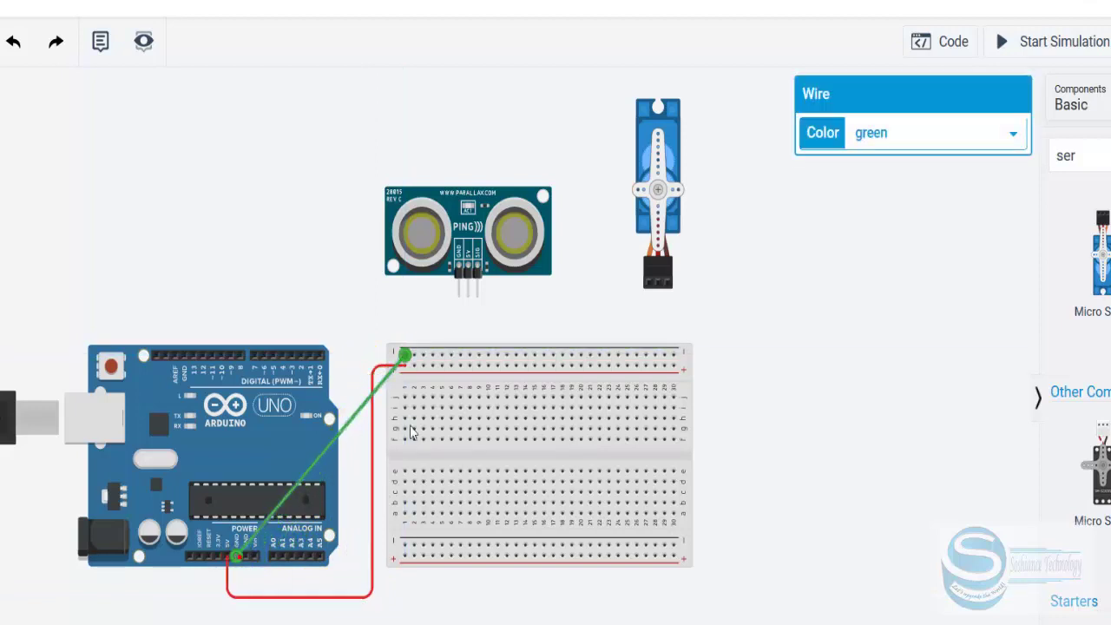
left_click(873, 135)
left_click(879, 168)
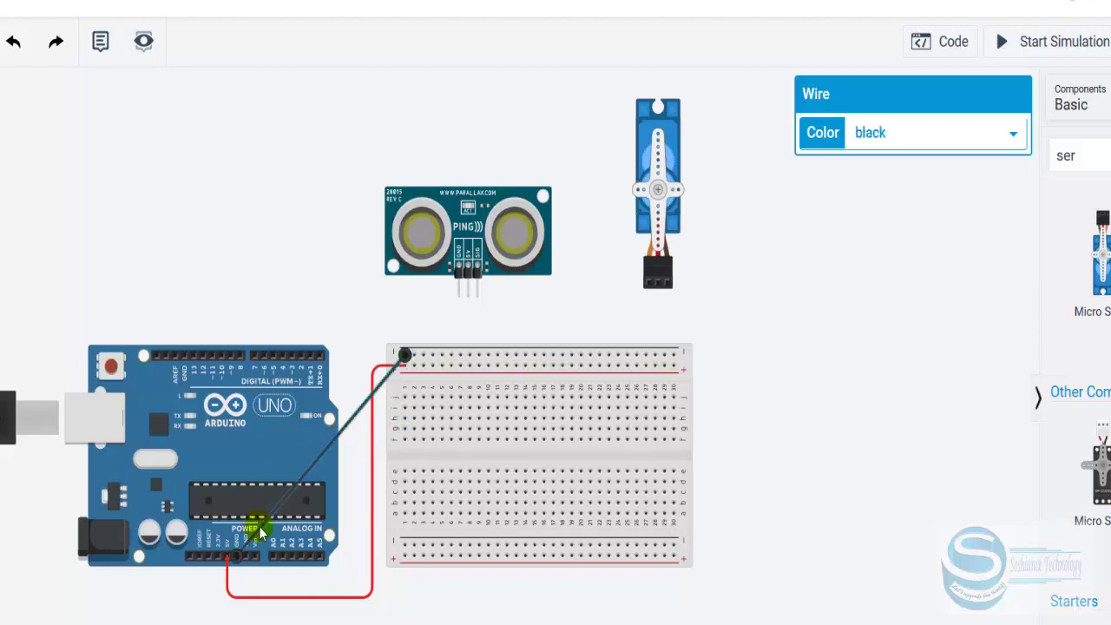
Route the black wire at right angles below the Arduino and up to the negative rail, inside the red wire's path
left_click(260, 528)
left_click_drag(260, 526, 236, 591)
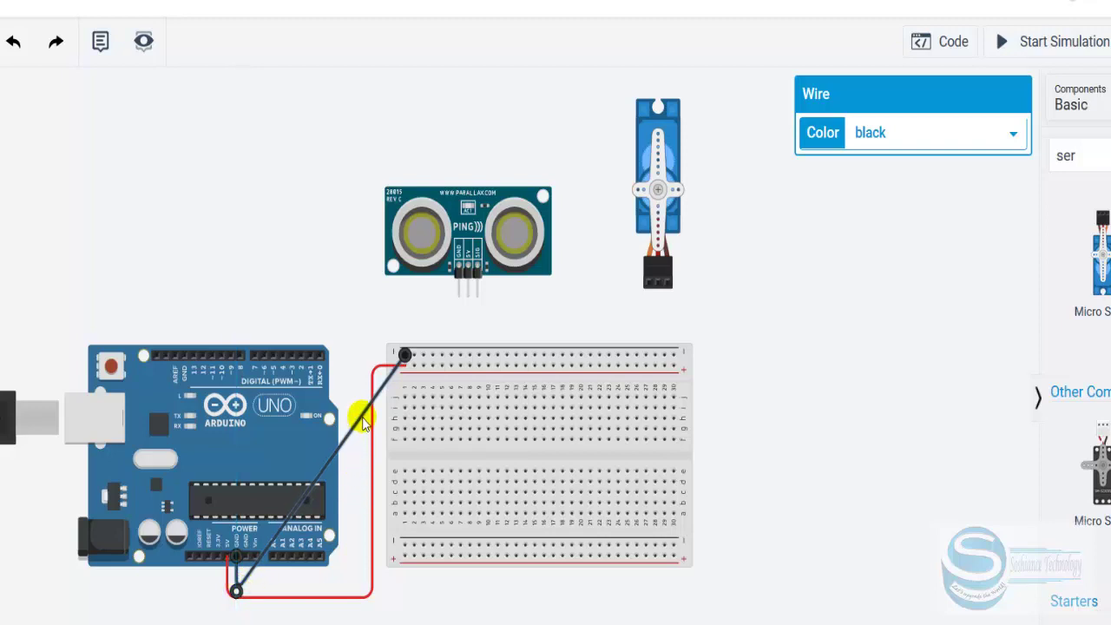
left_click_drag(365, 426, 361, 355)
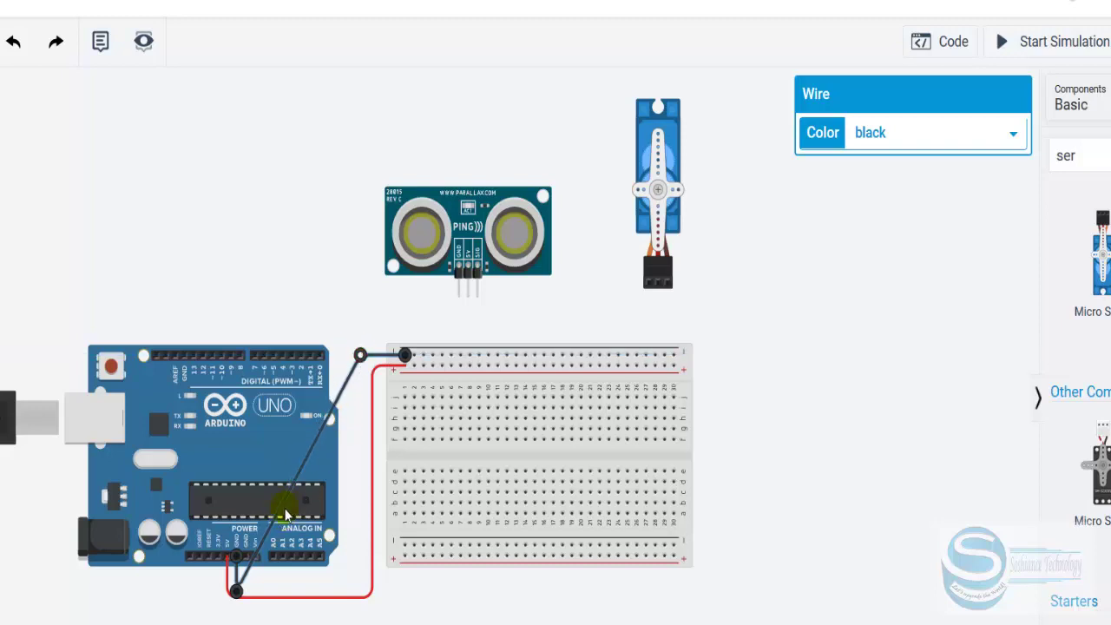
left_click_drag(306, 534, 356, 579)
left_click_drag(235, 591, 259, 588)
left_click(231, 590)
left_click(224, 591)
left_click(259, 587)
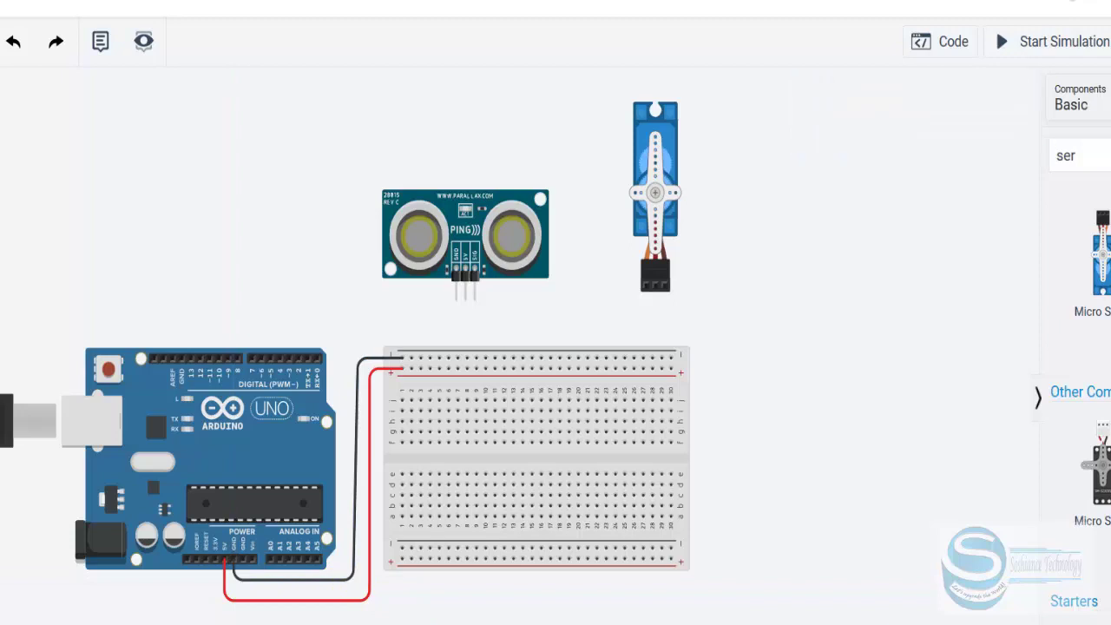
Move the red wire's horizontal run below the Arduino slightly upward, closer to the black wire
left_click(274, 597)
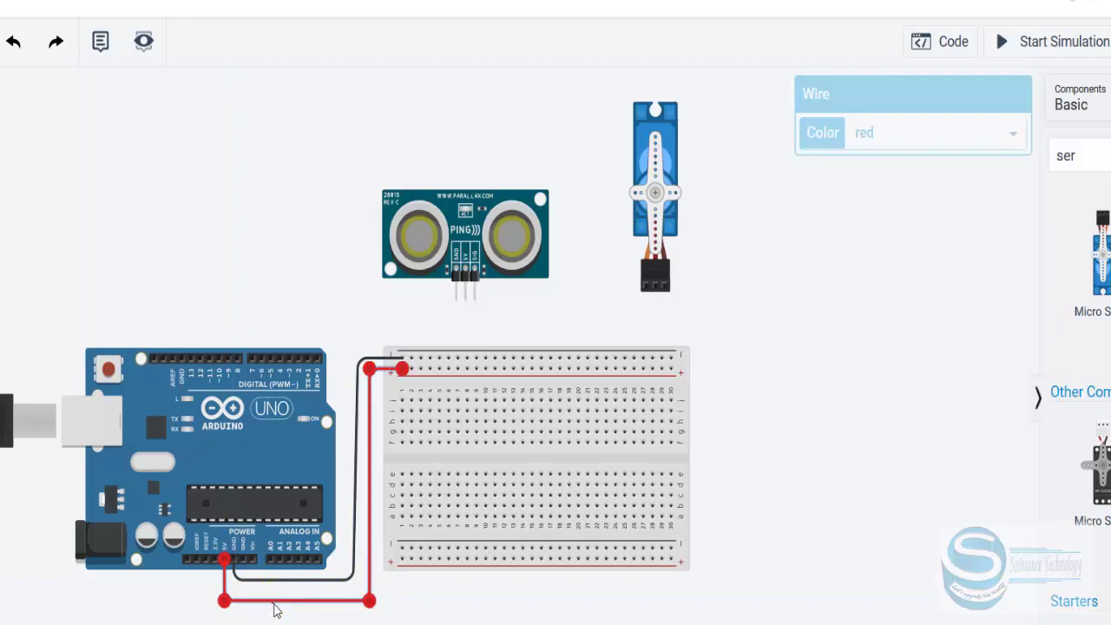
left_click_drag(282, 598, 282, 594)
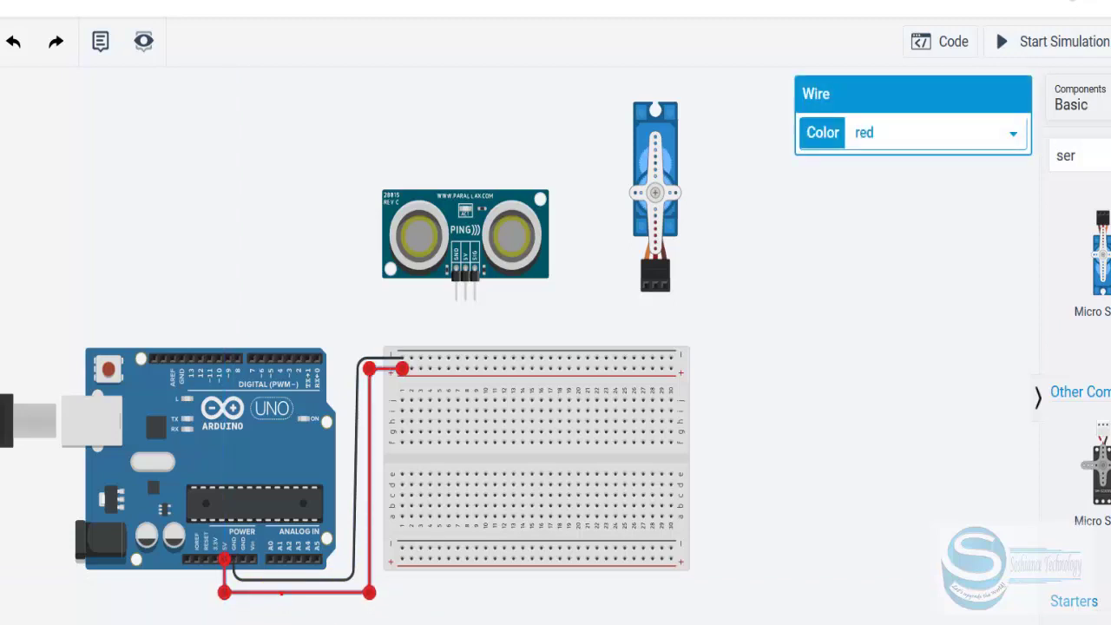
key("Escape")
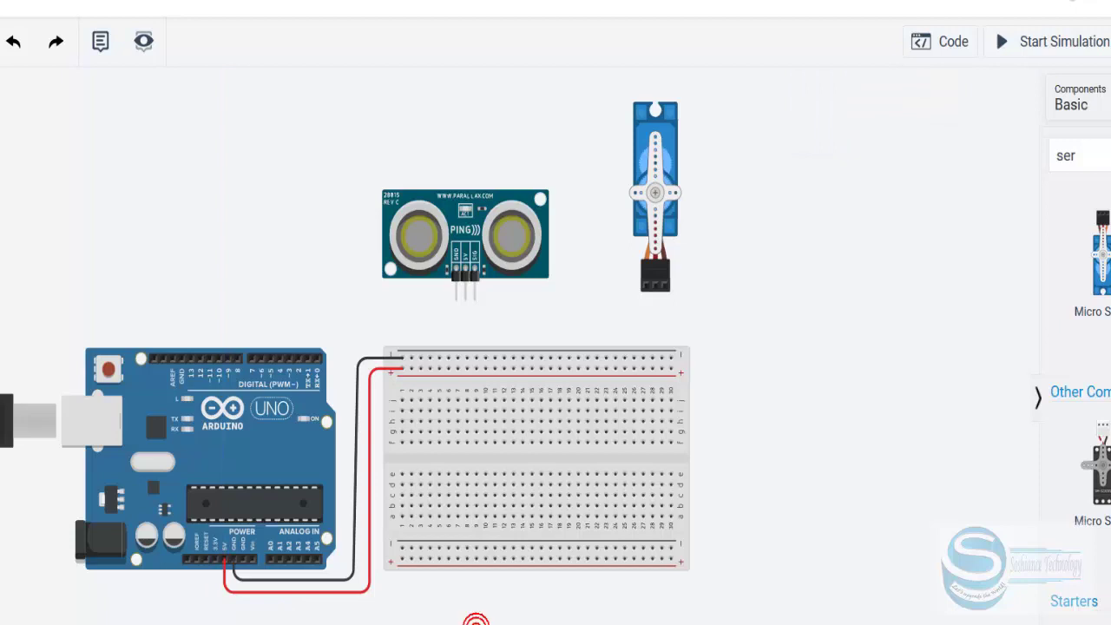